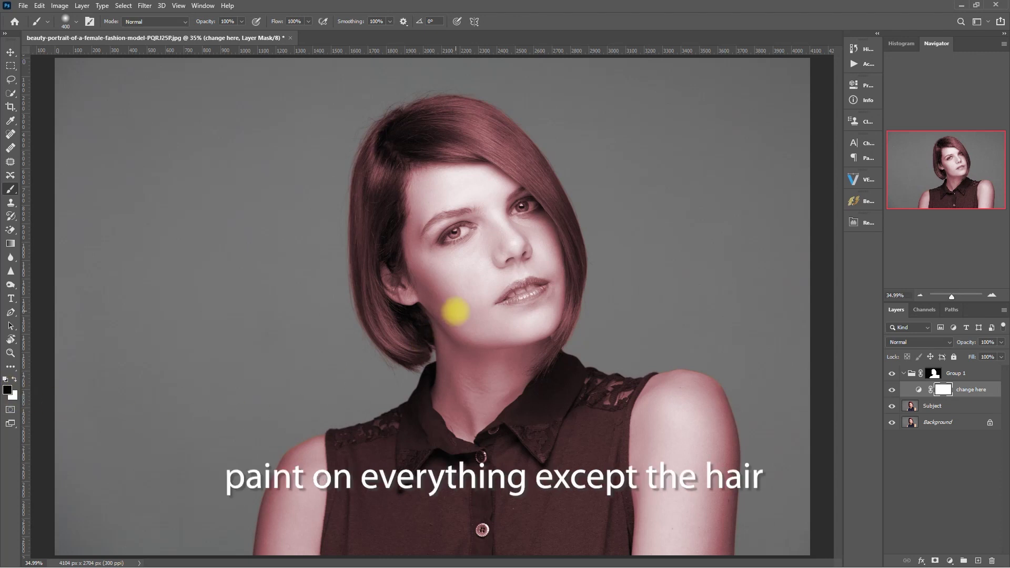
# With a smaller brush, paint black on the 'change here' mask over the cheek and neck
pyautogui.press('[')
pyautogui.press('[')
pyautogui.press('[')
pyautogui.press('[')
pyautogui.moveTo(458, 310)
pyautogui.mouseDown()
pyautogui.moveTo(459, 267)
pyautogui.moveTo(472, 303)
pyautogui.moveTo(464, 253)
pyautogui.moveTo(471, 287)
pyautogui.moveTo(475, 280)
pyautogui.moveTo(468, 200)
pyautogui.moveTo(453, 325)
pyautogui.moveTo(520, 329)
pyautogui.moveTo(481, 188)
pyautogui.moveTo(440, 173)
pyautogui.moveTo(503, 179)
pyautogui.moveTo(543, 221)
pyautogui.moveTo(540, 316)
pyautogui.mouseUp()
pyautogui.press('[')
pyautogui.press('[')
pyautogui.press('[')
pyautogui.press('[')
# With a larger brush, paint black over the right side of the shirt and the left shoulder
pyautogui.press('[')
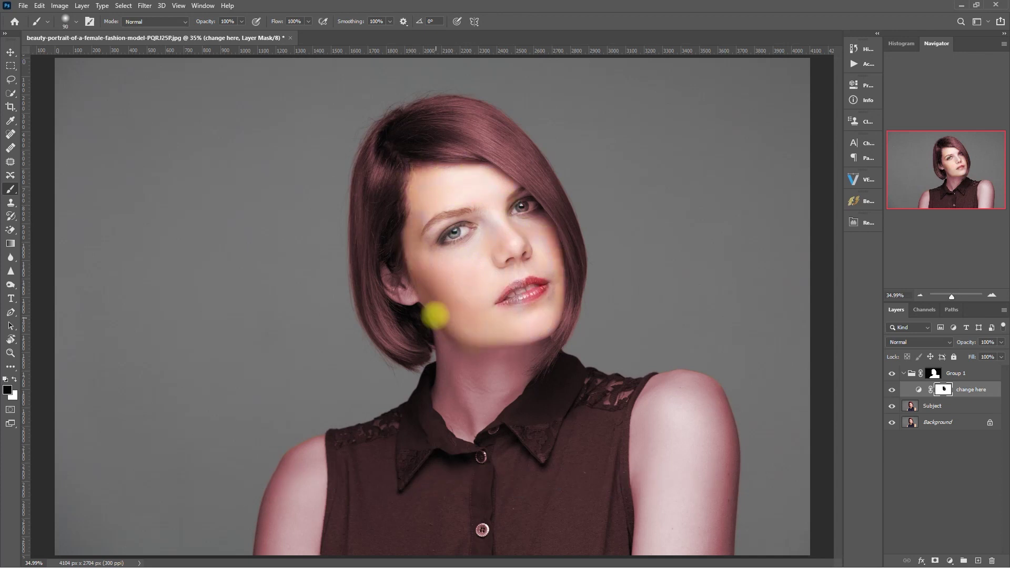
pyautogui.moveTo(437, 304)
pyautogui.mouseDown()
pyautogui.moveTo(494, 374)
pyautogui.moveTo(428, 532)
pyautogui.moveTo(519, 305)
pyautogui.moveTo(537, 522)
pyautogui.moveTo(497, 415)
pyautogui.mouseUp()
pyautogui.press(']')
pyautogui.press(']')
pyautogui.press(']')
pyautogui.press(']')
pyautogui.press(']')
pyautogui.press(']')
pyautogui.press(']')
pyautogui.press(']')
pyautogui.moveTo(577, 365)
pyautogui.mouseDown()
pyautogui.moveTo(596, 541)
pyautogui.moveTo(611, 392)
pyautogui.moveTo(624, 425)
pyautogui.moveTo(599, 557)
pyautogui.moveTo(487, 546)
pyautogui.moveTo(664, 392)
pyautogui.moveTo(718, 465)
pyautogui.moveTo(651, 384)
pyautogui.moveTo(690, 376)
pyautogui.moveTo(731, 418)
pyautogui.moveTo(731, 551)
pyautogui.moveTo(701, 544)
pyautogui.moveTo(699, 388)
pyautogui.moveTo(649, 378)
pyautogui.moveTo(333, 476)
pyautogui.moveTo(364, 535)
pyautogui.moveTo(393, 551)
pyautogui.moveTo(326, 552)
pyautogui.mouseUp()
pyautogui.press('[')
pyautogui.press('[')
pyautogui.press('[')
pyautogui.press('[')
pyautogui.press('[')
pyautogui.press('[')
pyautogui.press('[')
pyautogui.press('[')
pyautogui.press(']')
pyautogui.press(']')
pyautogui.press(']')
pyautogui.press(']')
pyautogui.press(']')
pyautogui.press(']')
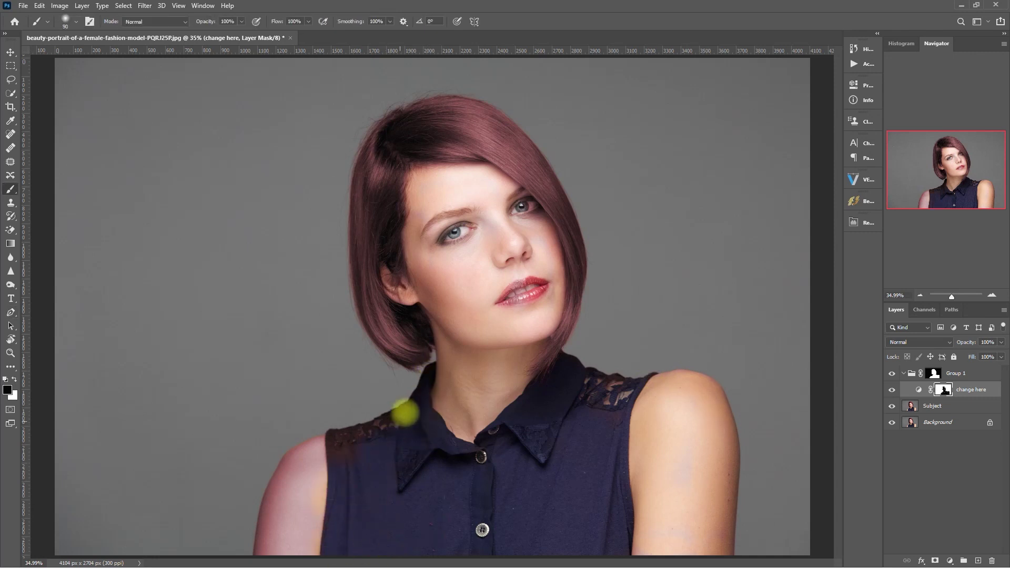
pyautogui.moveTo(304, 466); pyautogui.dragTo(286, 478)
pyautogui.press('[')
pyautogui.press('[')
pyautogui.press('[')
pyautogui.press('[')
pyautogui.press('[')
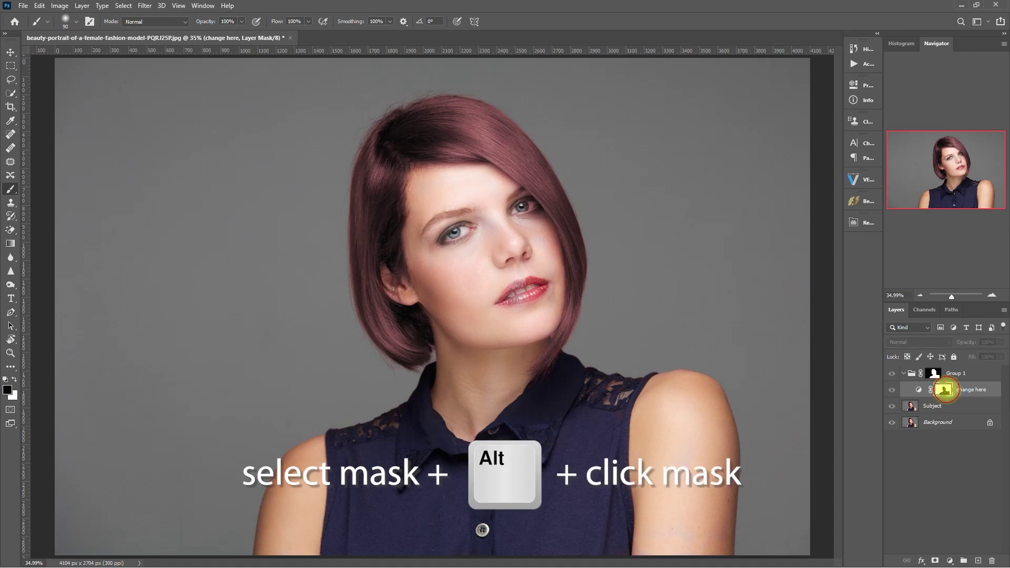
# View the 'change here' mask alone and fill the gaps on chest, shoulder, head top and beside the face with black
pyautogui.keyDown('alt'); pyautogui.click(944, 390); pyautogui.keyUp('alt')
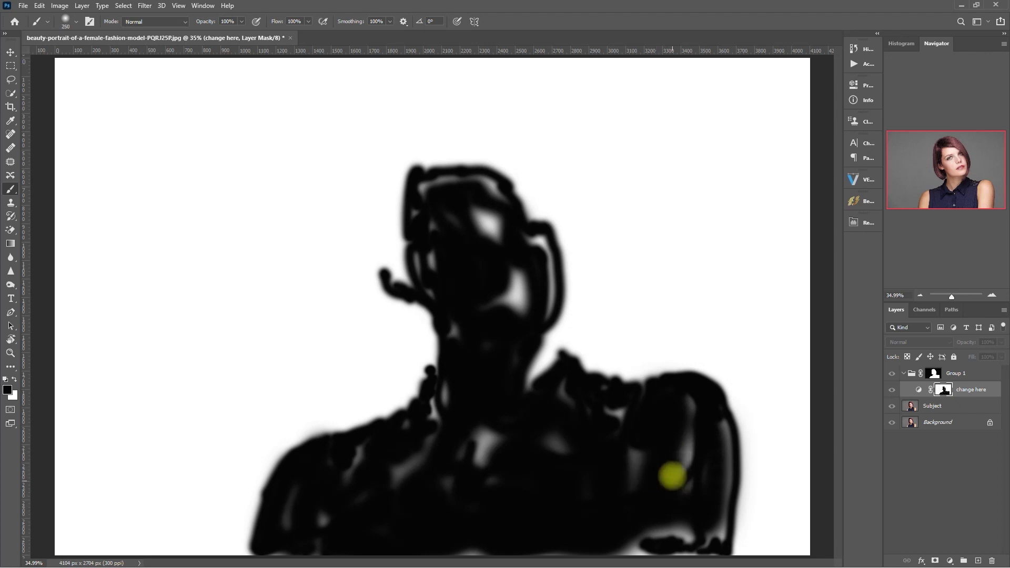
pyautogui.moveTo(665, 545)
pyautogui.mouseDown()
pyautogui.moveTo(459, 530)
pyautogui.moveTo(488, 456)
pyautogui.moveTo(555, 453)
pyautogui.moveTo(563, 403)
pyautogui.moveTo(693, 534)
pyautogui.moveTo(278, 551)
pyautogui.moveTo(329, 507)
pyautogui.moveTo(349, 459)
pyautogui.moveTo(404, 435)
pyautogui.moveTo(465, 442)
pyautogui.moveTo(414, 415)
pyautogui.mouseUp()
pyautogui.press('[')
pyautogui.press('[')
pyautogui.press('[')
pyautogui.press('[')
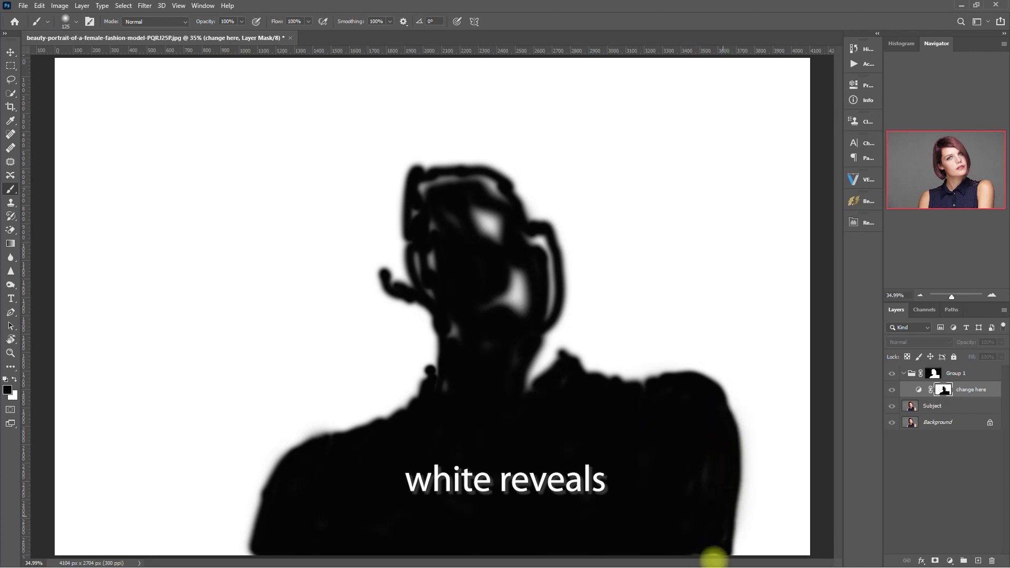
pyautogui.moveTo(427, 191)
pyautogui.mouseDown()
pyautogui.moveTo(458, 180)
pyautogui.moveTo(505, 201)
pyautogui.moveTo(508, 216)
pyautogui.moveTo(474, 209)
pyautogui.moveTo(494, 274)
pyautogui.moveTo(489, 217)
pyautogui.mouseUp()
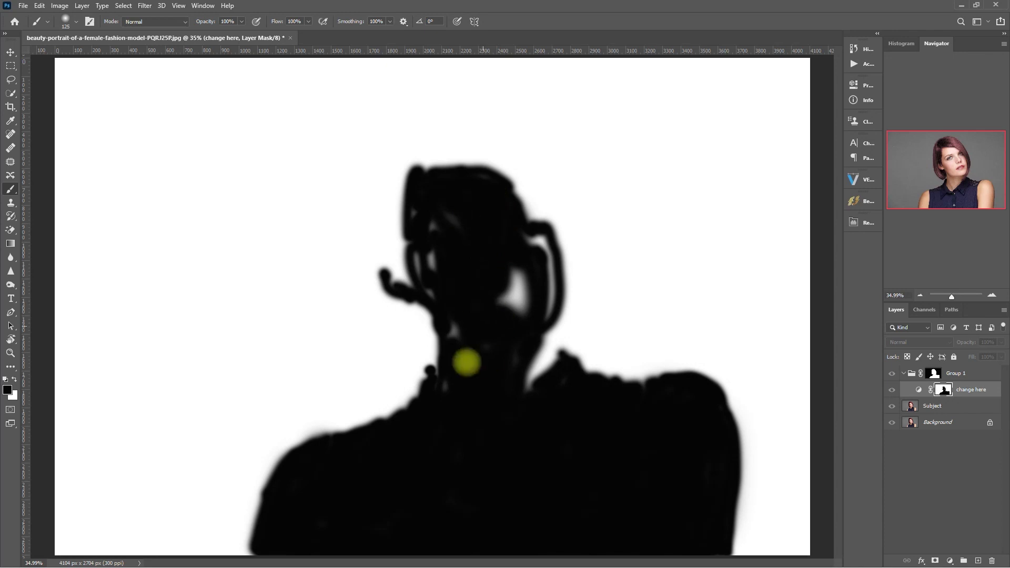
pyautogui.moveTo(543, 387)
pyautogui.mouseDown()
pyautogui.moveTo(511, 331)
pyautogui.moveTo(512, 272)
pyautogui.moveTo(522, 265)
pyautogui.moveTo(522, 307)
pyautogui.moveTo(540, 237)
pyautogui.moveTo(543, 308)
pyautogui.moveTo(543, 239)
pyautogui.moveTo(547, 312)
pyautogui.moveTo(472, 367)
pyautogui.moveTo(417, 212)
pyautogui.moveTo(410, 247)
pyautogui.moveTo(441, 305)
pyautogui.moveTo(414, 212)
pyautogui.mouseUp()
pyautogui.press('[')
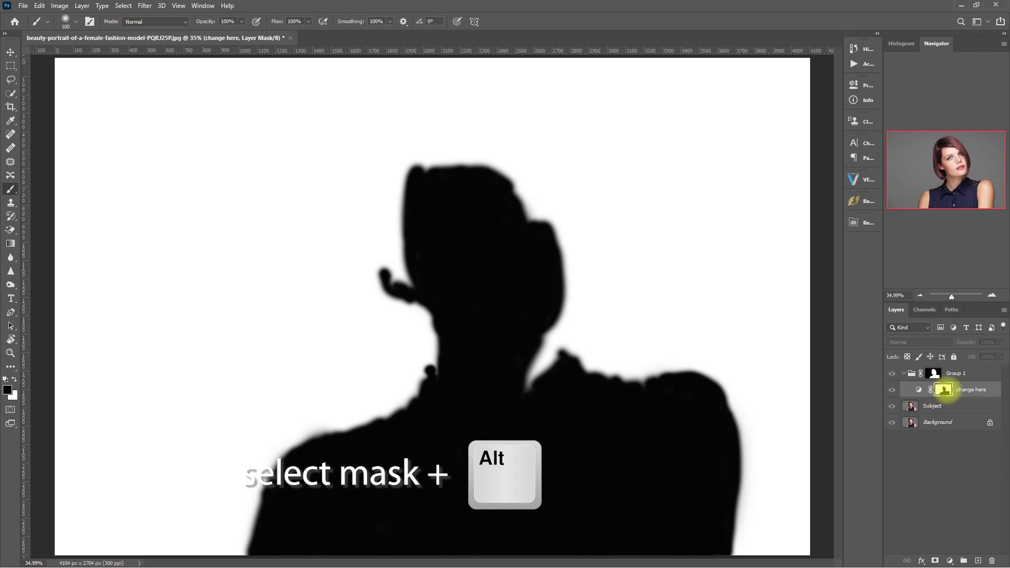
# Set the 'change here' Hue/Saturation to Hue 270, Saturation 31, Lightness +2 for purple hair
pyautogui.keyDown('alt'); pyautogui.click(944, 389); pyautogui.keyUp('alt')
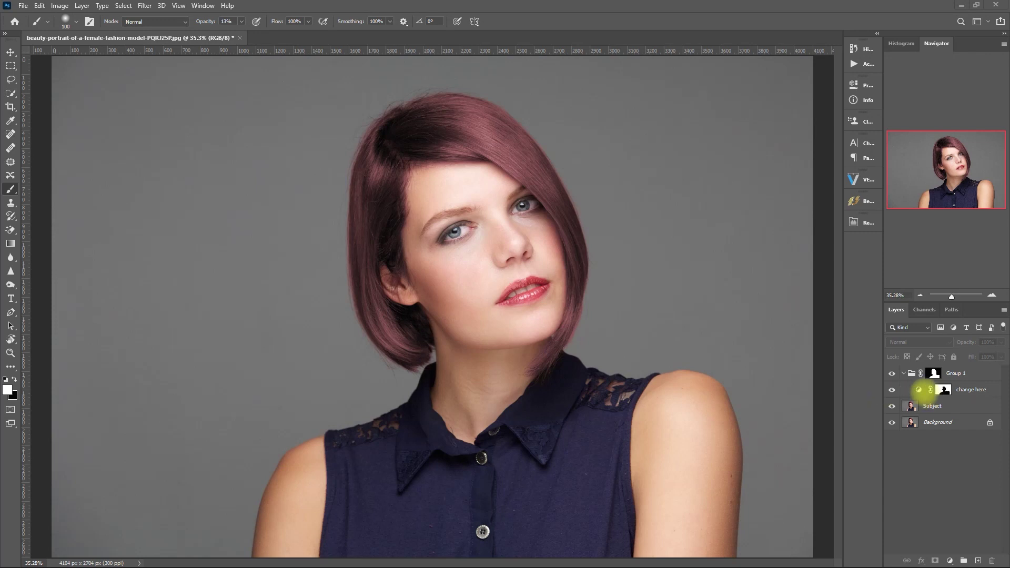
pyautogui.click(918, 390)
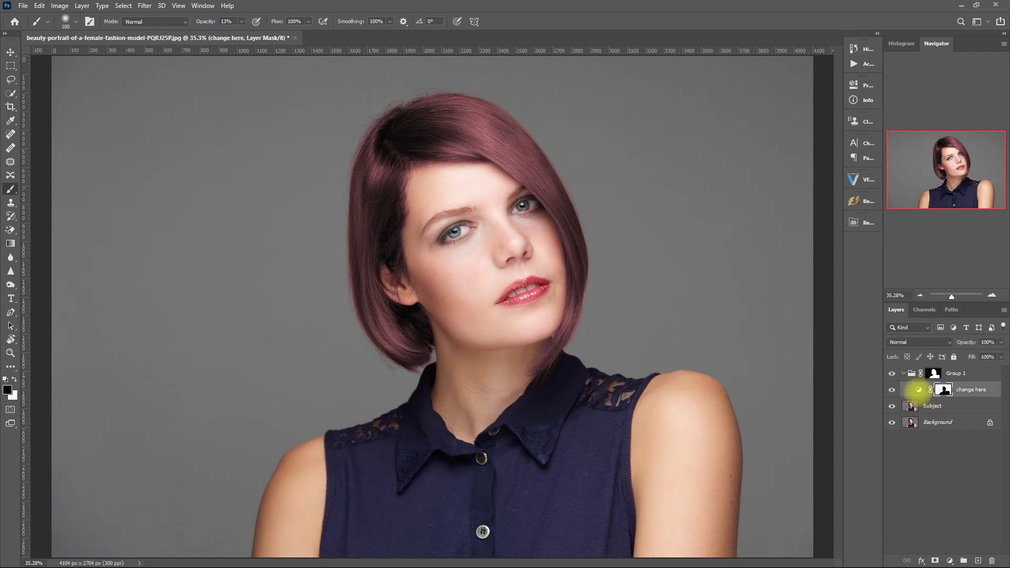
pyautogui.doubleClick(918, 391)
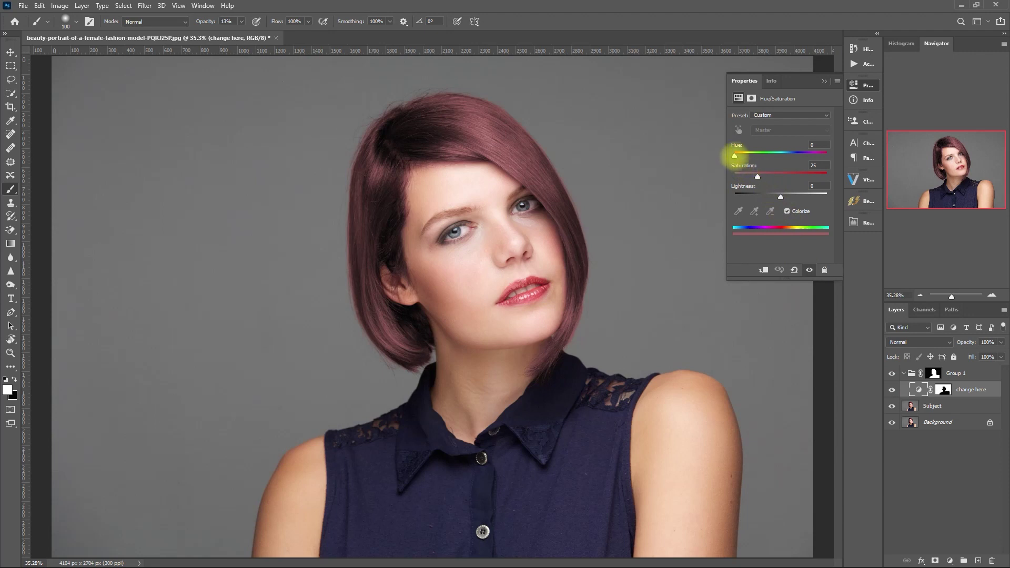
pyautogui.moveTo(734, 155); pyautogui.dragTo(816, 156)
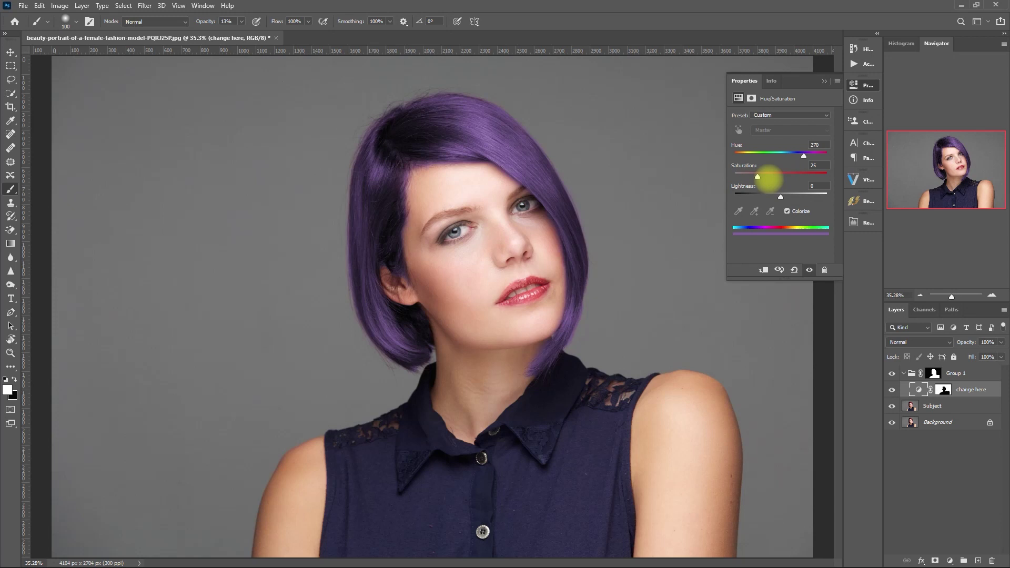
pyautogui.moveTo(757, 176); pyautogui.dragTo(782, 196)
pyautogui.moveTo(768, 176); pyautogui.dragTo(764, 177)
pyautogui.click(822, 82)
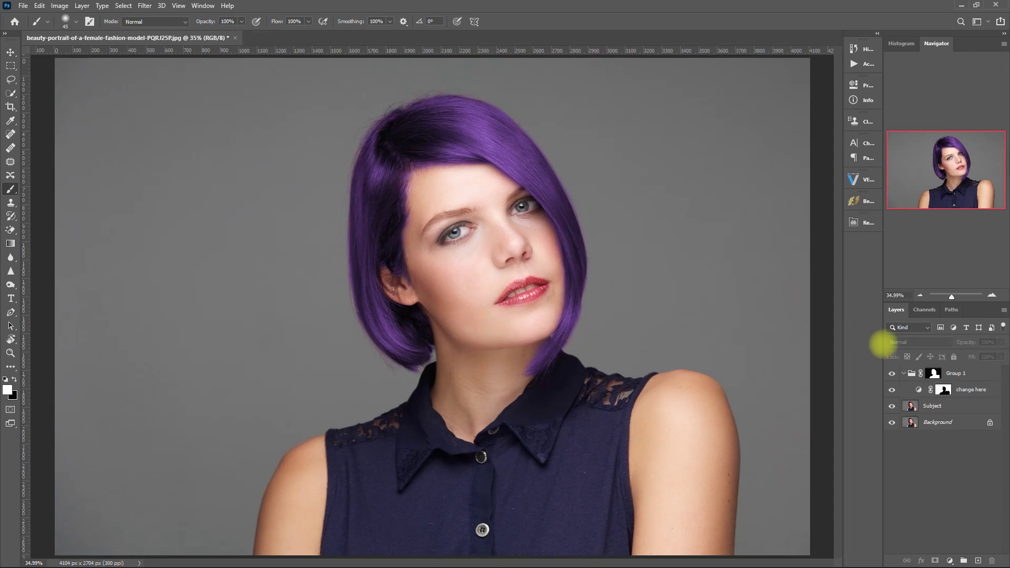
pyautogui.click(891, 373)
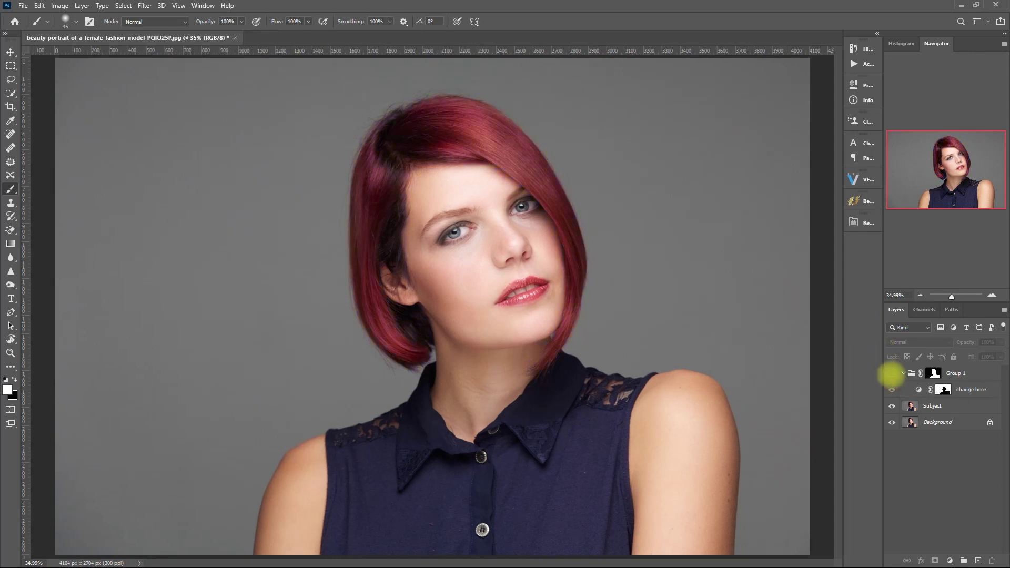
pyautogui.click(892, 373)
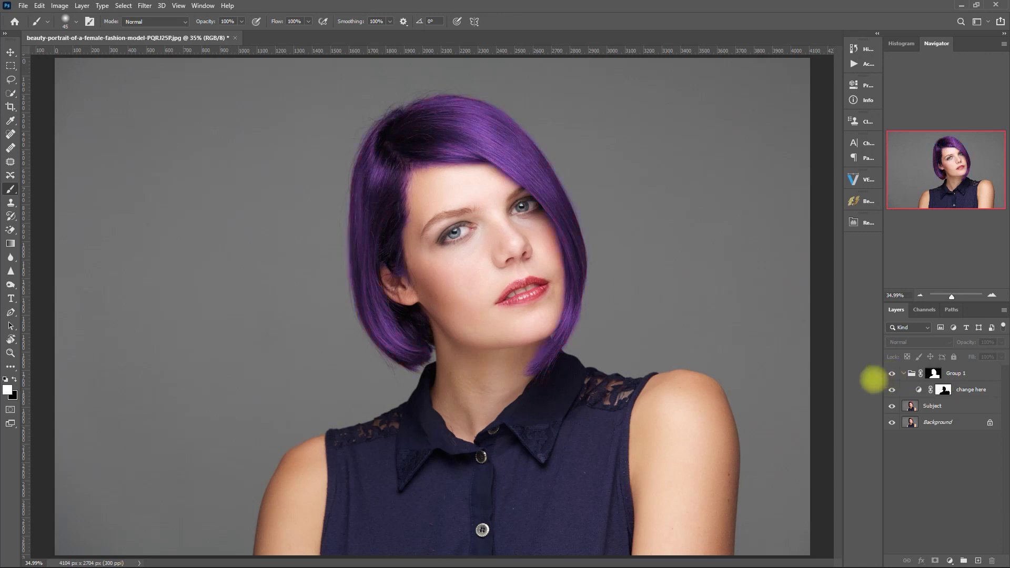
pyautogui.click(891, 374)
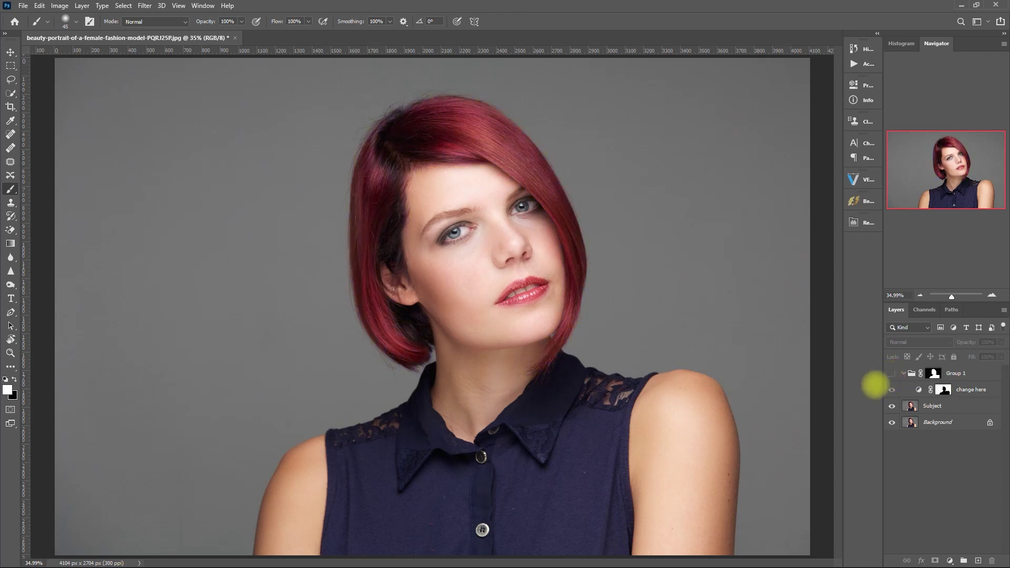
pyautogui.click(891, 373)
pyautogui.scroll(2, 636, 277)
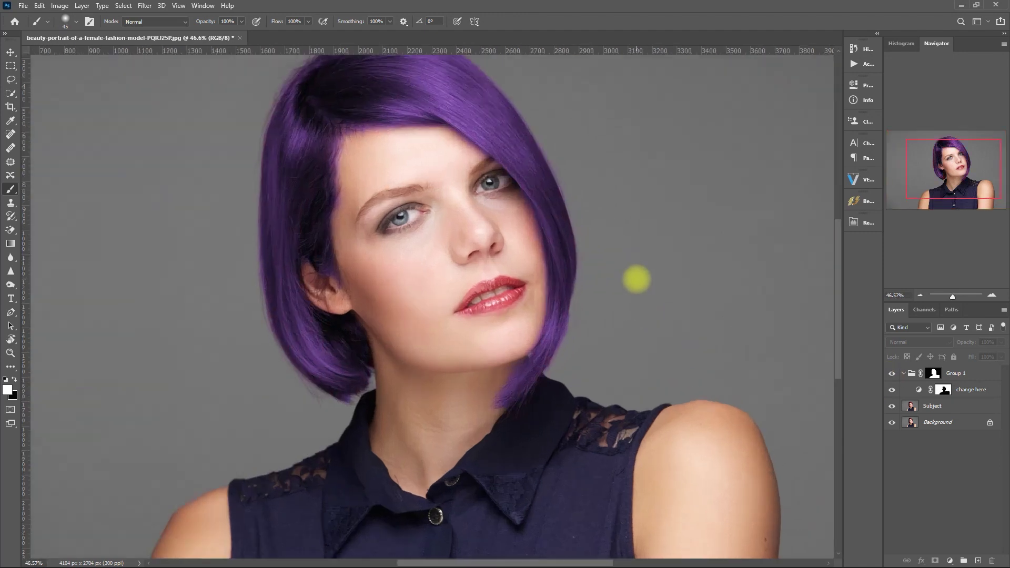
pyautogui.scroll(1, 636, 279)
pyautogui.moveTo(636, 279); pyautogui.dragTo(684, 351)
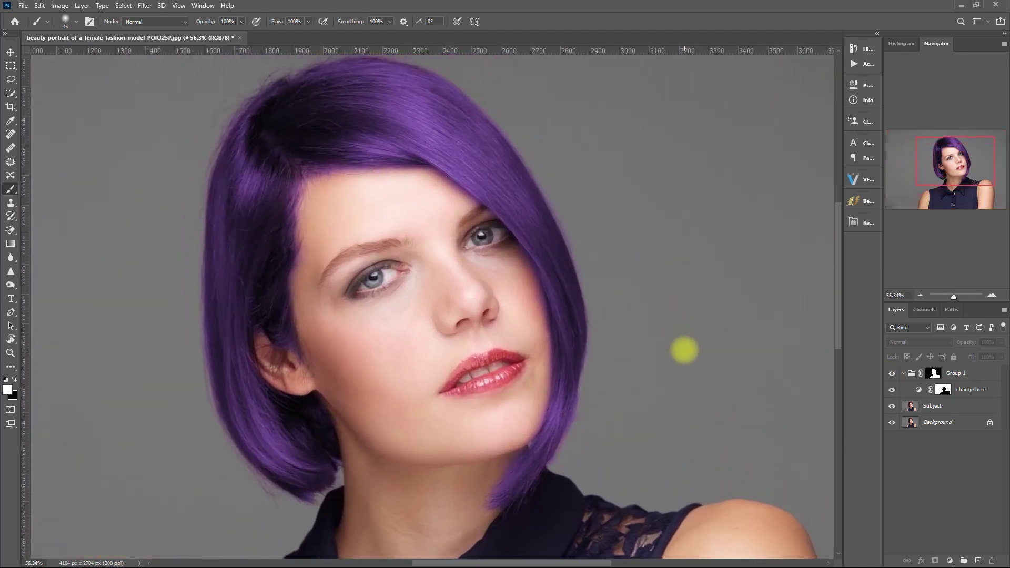
pyautogui.click(891, 373)
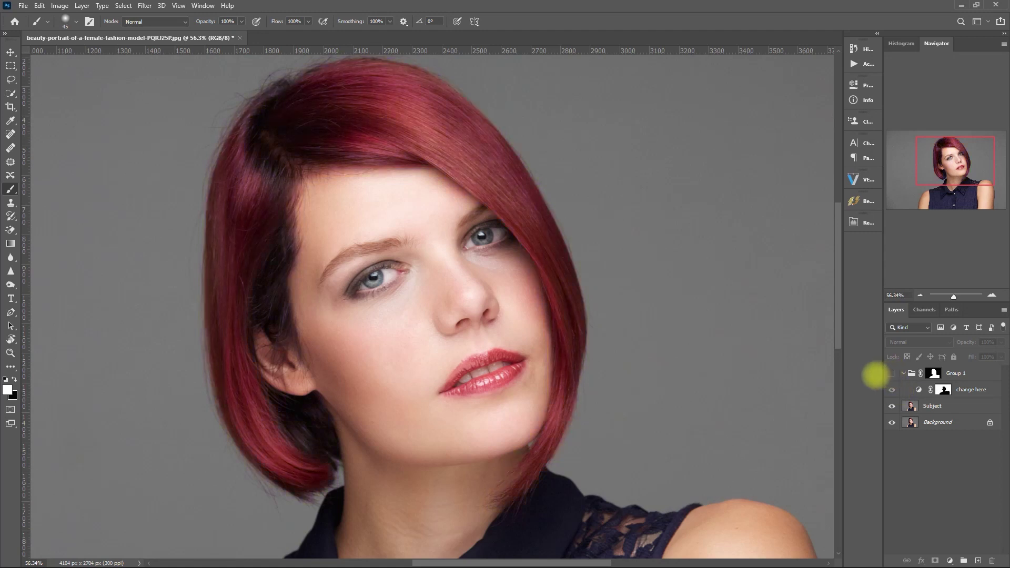
pyautogui.click(890, 373)
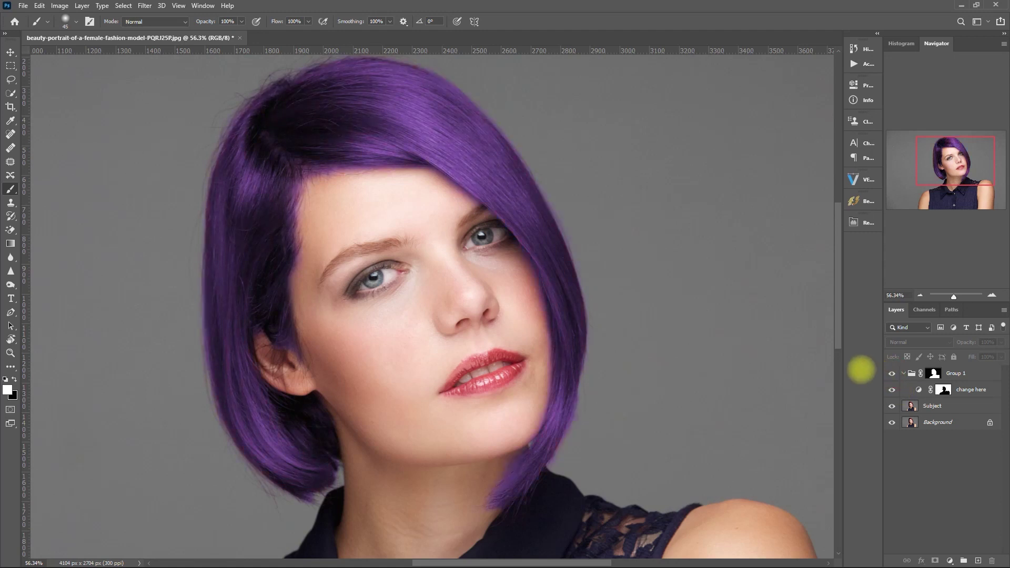
pyautogui.click(891, 374)
pyautogui.click(888, 374)
pyautogui.hotkey('ctrl', '0')
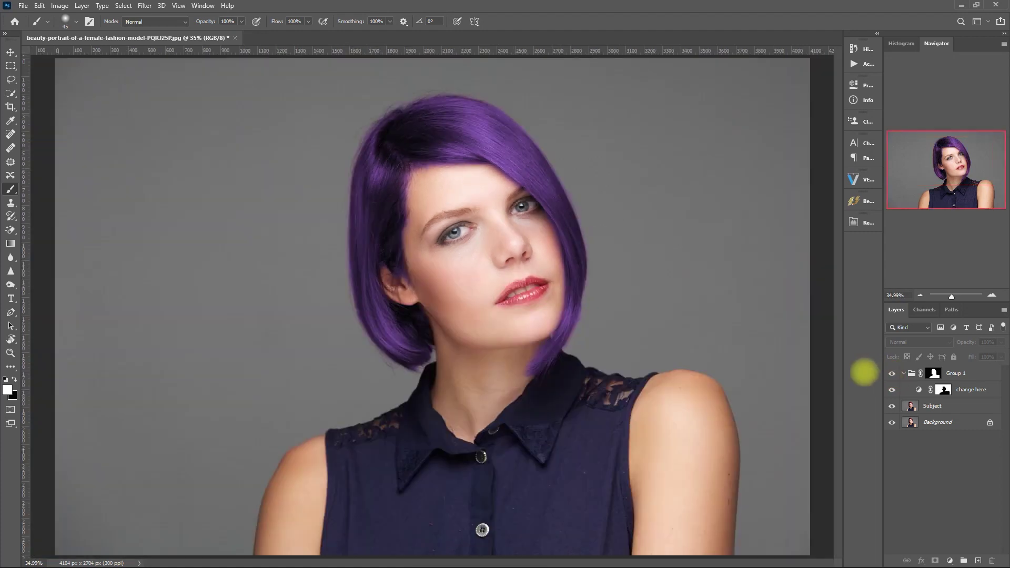
pyautogui.click(934, 373)
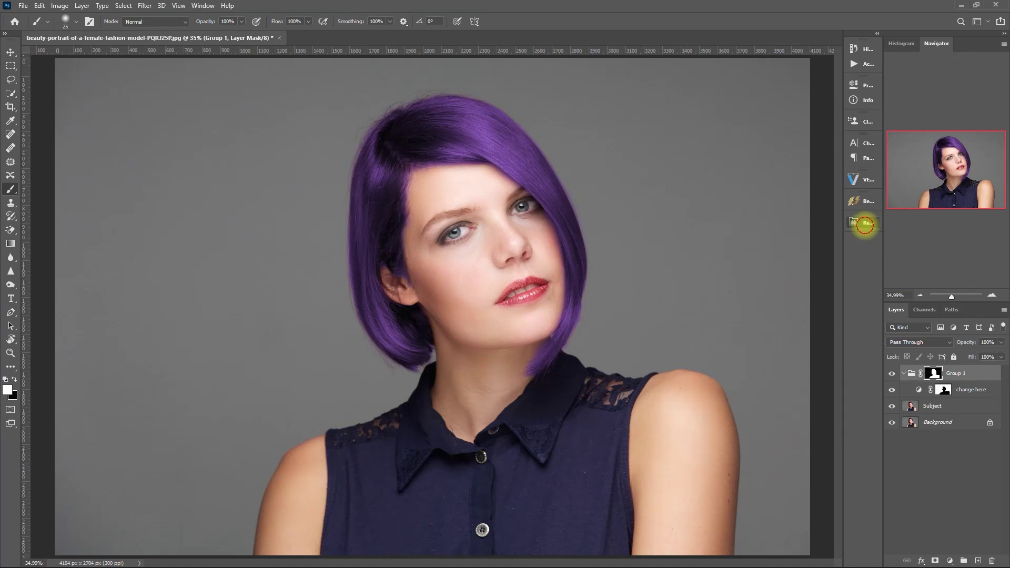
# Add the Retouch Pro iris colour layers from the Eyes options and select the Iris Color mask
pyautogui.click(863, 222)
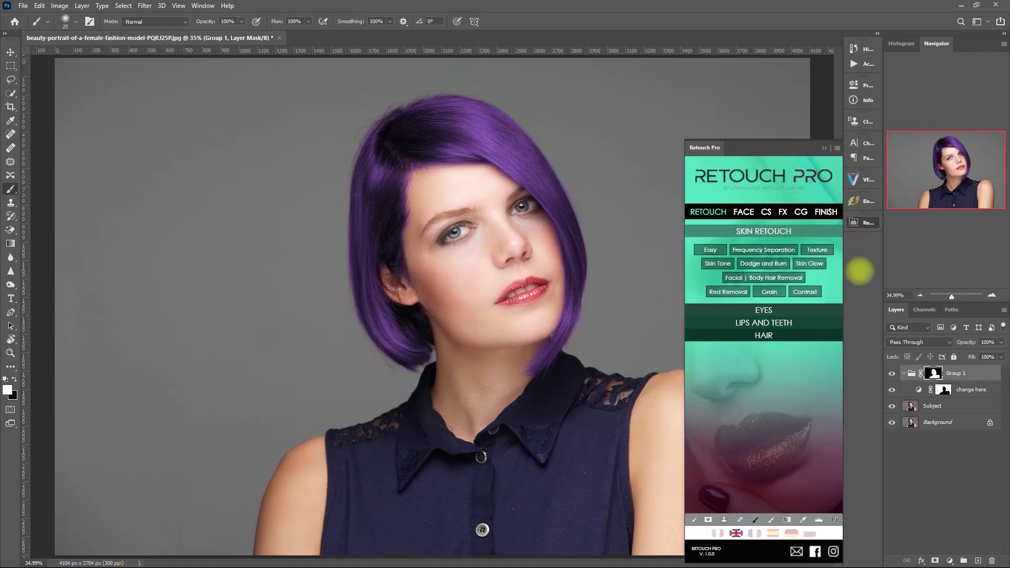
pyautogui.click(812, 310)
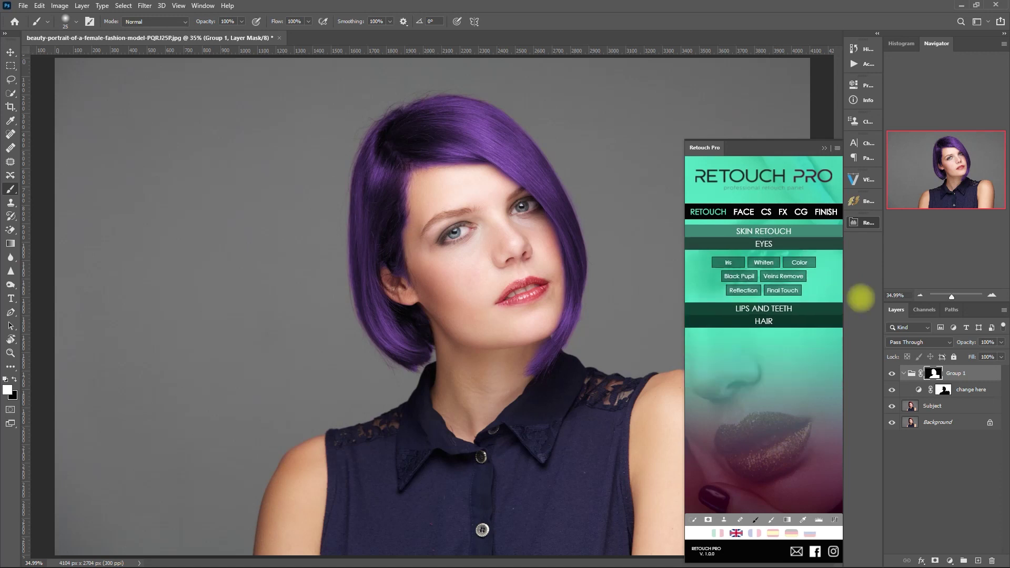
pyautogui.click(810, 264)
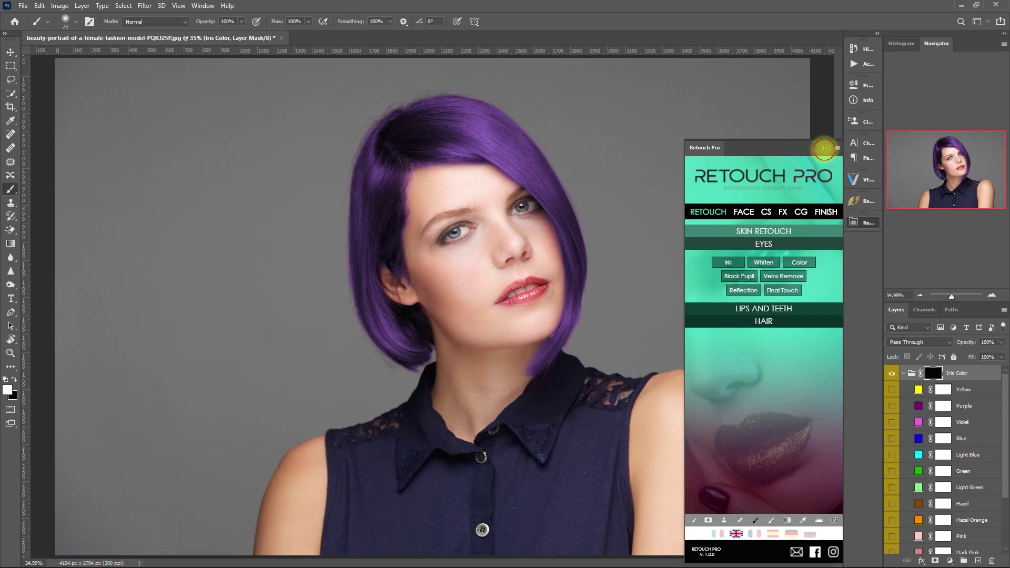
pyautogui.click(824, 149)
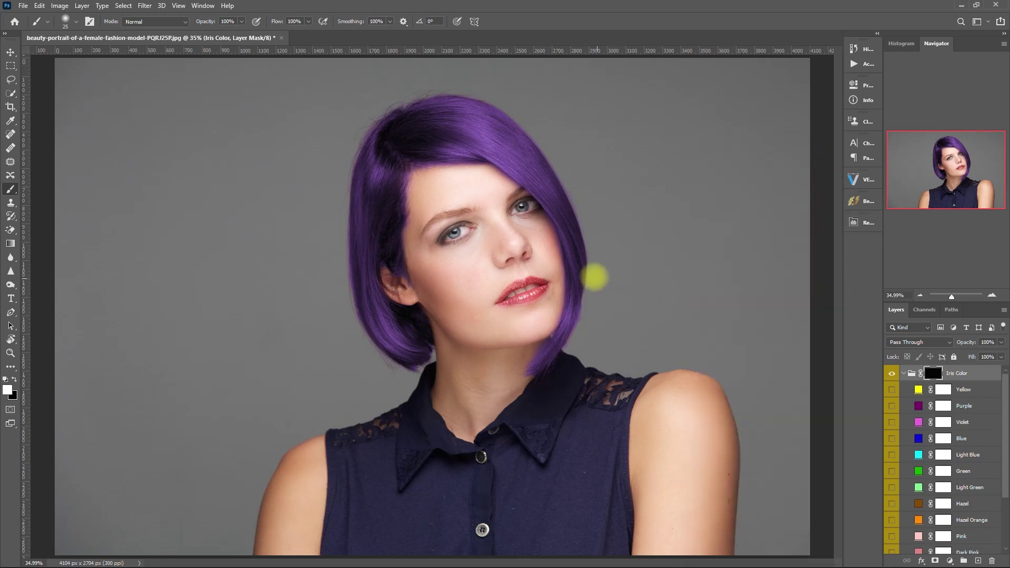
pyautogui.scroll(3, 507, 232)
pyautogui.scroll(2, 505, 232)
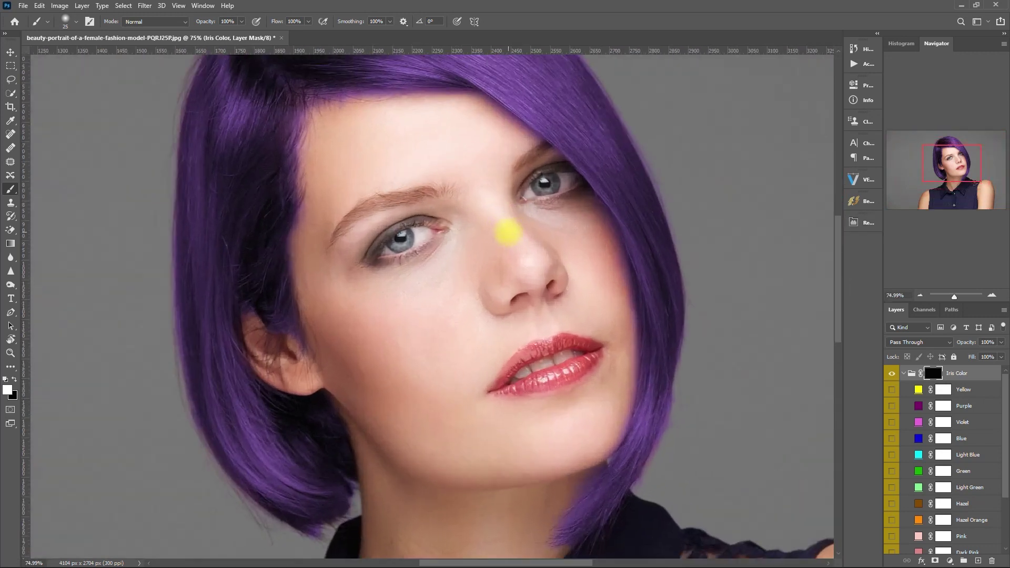
pyautogui.scroll(1, 574, 318)
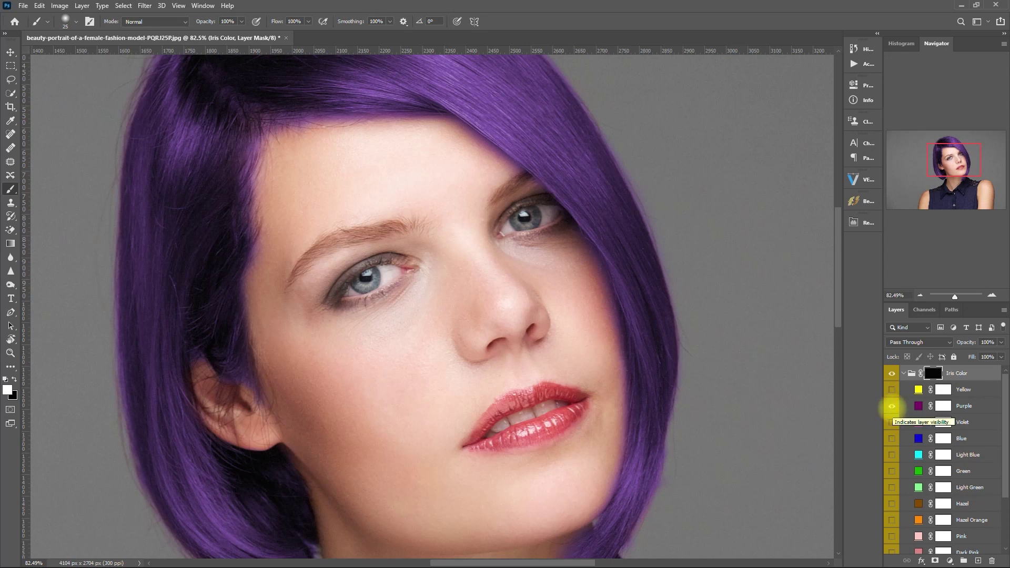
pyautogui.click(934, 373)
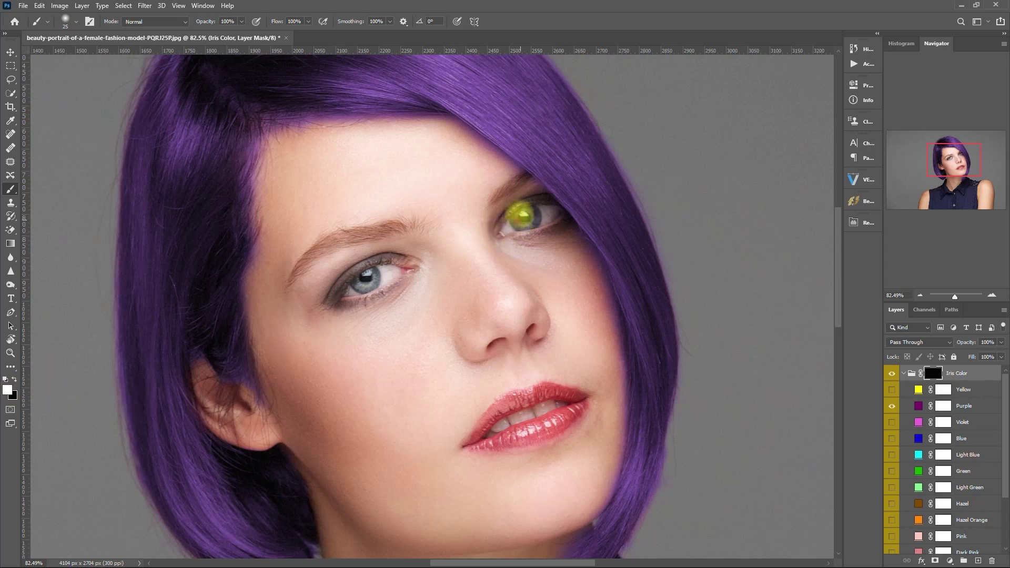
# Paint white on the Iris Color mask over the right and left irises, touching up the edges
pyautogui.moveTo(526, 221)
pyautogui.mouseDown()
pyautogui.moveTo(519, 216)
pyautogui.moveTo(536, 213)
pyautogui.moveTo(520, 211)
pyautogui.moveTo(512, 219)
pyautogui.moveTo(520, 225)
pyautogui.moveTo(514, 207)
pyautogui.moveTo(528, 214)
pyautogui.mouseUp()
pyautogui.moveTo(357, 282); pyautogui.dragTo(375, 272)
pyautogui.click(533, 223)
pyautogui.click(533, 222)
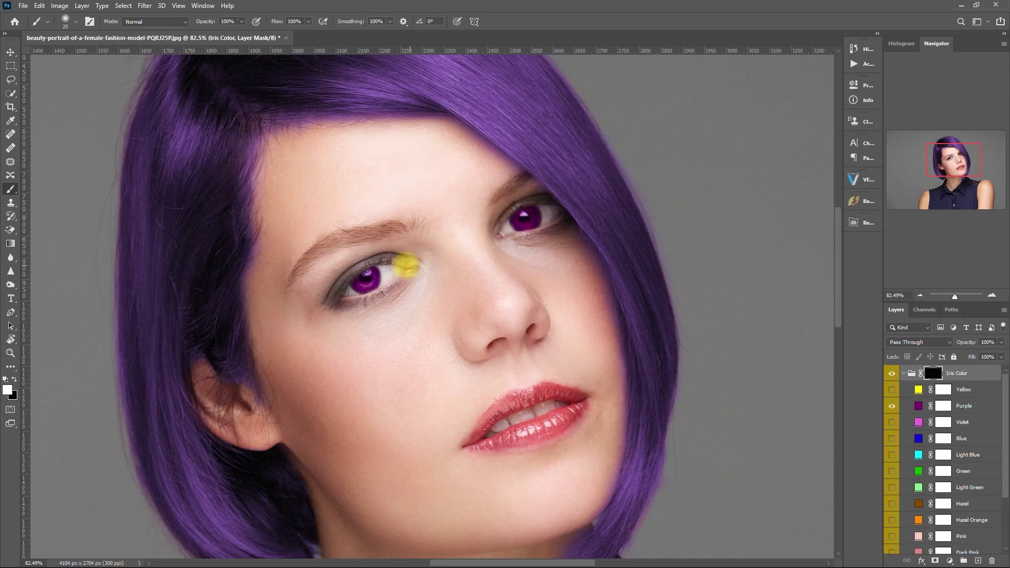
pyautogui.moveTo(358, 283); pyautogui.dragTo(374, 274)
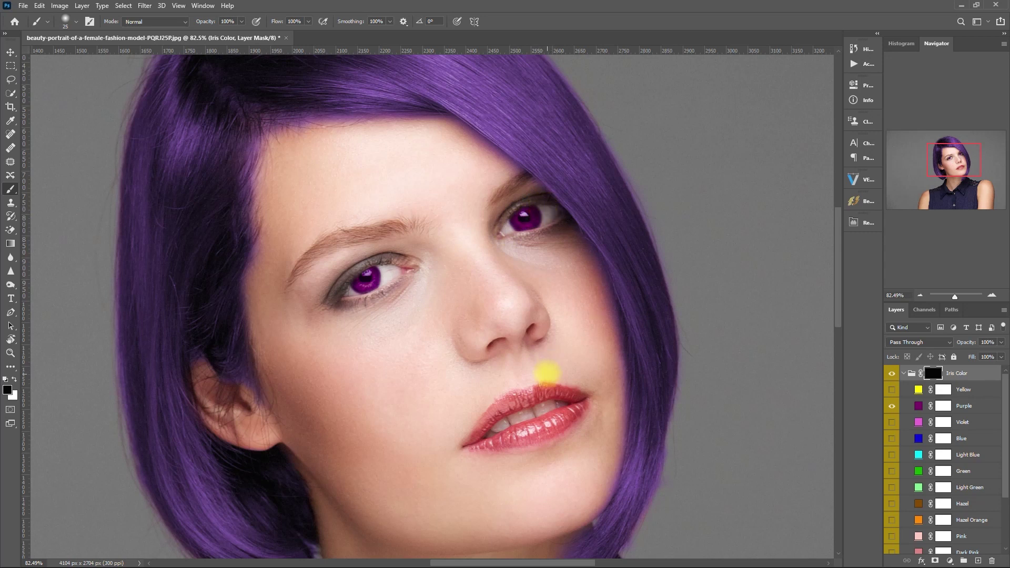
pyautogui.scroll(1, 546, 372)
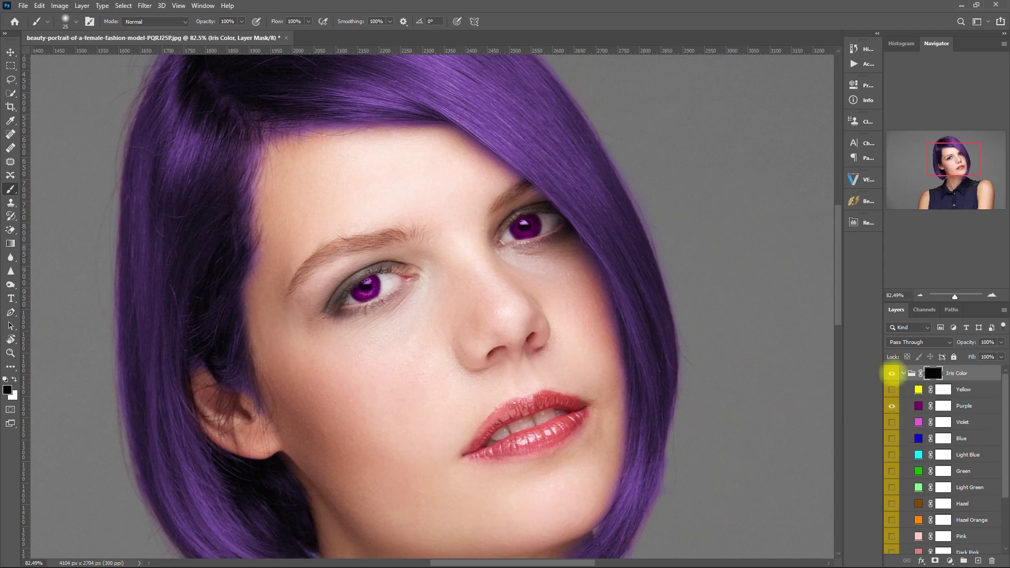
# Preview the iris colours one by one: Purple, Yellow, Violet, Blue, Light Blue, Green, Hazel, Hazel Orange, Dark Pink
pyautogui.click(891, 373)
pyautogui.click(891, 373)
pyautogui.click(891, 405)
pyautogui.click(891, 389)
pyautogui.click(891, 389)
pyautogui.click(891, 422)
pyautogui.click(891, 422)
pyautogui.click(892, 438)
pyautogui.click(891, 438)
pyautogui.click(891, 454)
pyautogui.click(892, 454)
pyautogui.click(891, 472)
pyautogui.click(891, 471)
pyautogui.click(892, 504)
pyautogui.click(893, 519)
pyautogui.scroll(-2, 893, 520)
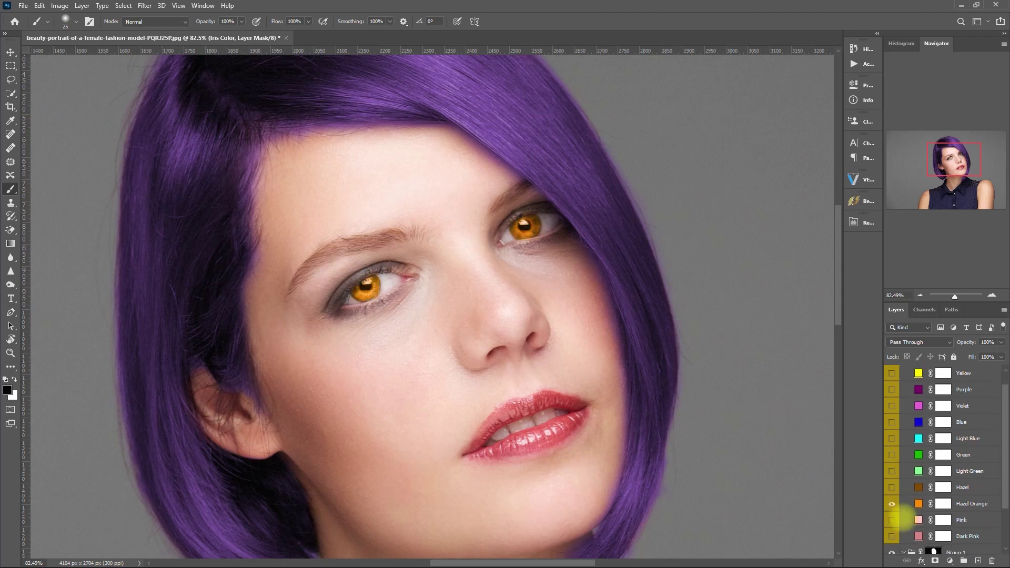
pyautogui.click(892, 488)
pyautogui.click(892, 520)
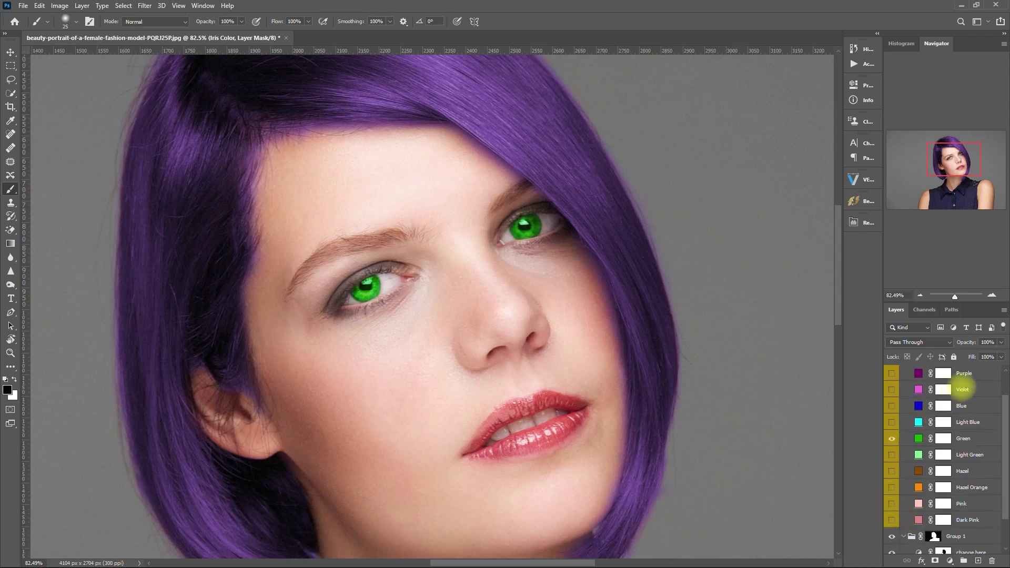
# Set the Iris Color group to 25% opacity with Green showing, then collapse the group
pyautogui.click(988, 342)
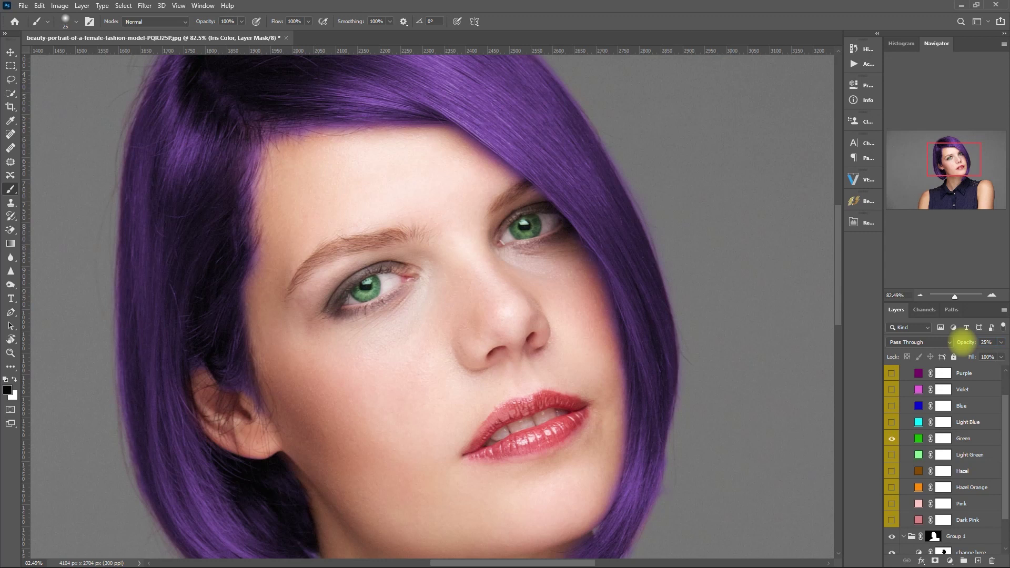
pyautogui.scroll(2, 916, 392)
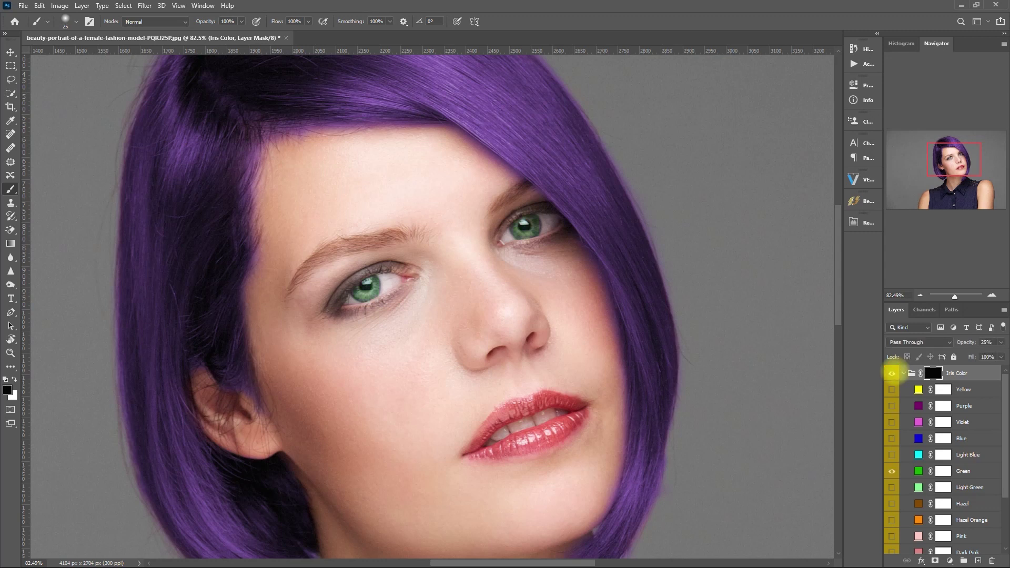
pyautogui.click(892, 373)
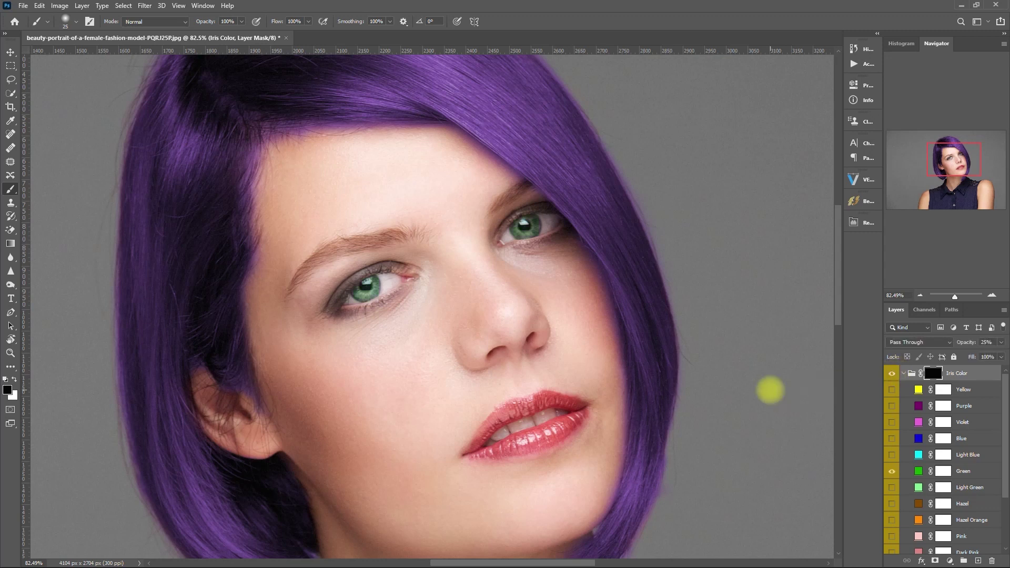
pyautogui.hotkey('ctrl', '0')
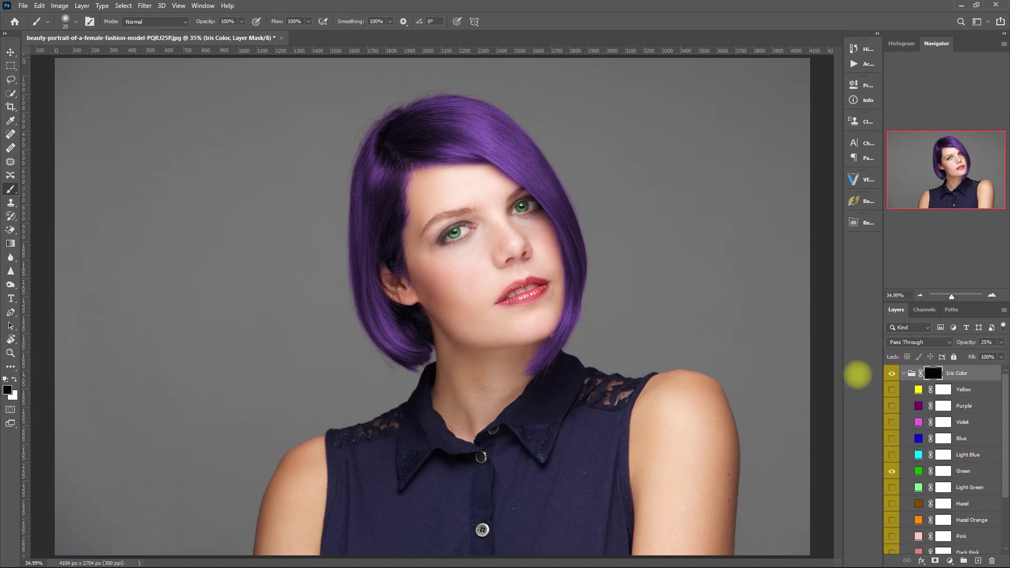
pyautogui.click(903, 373)
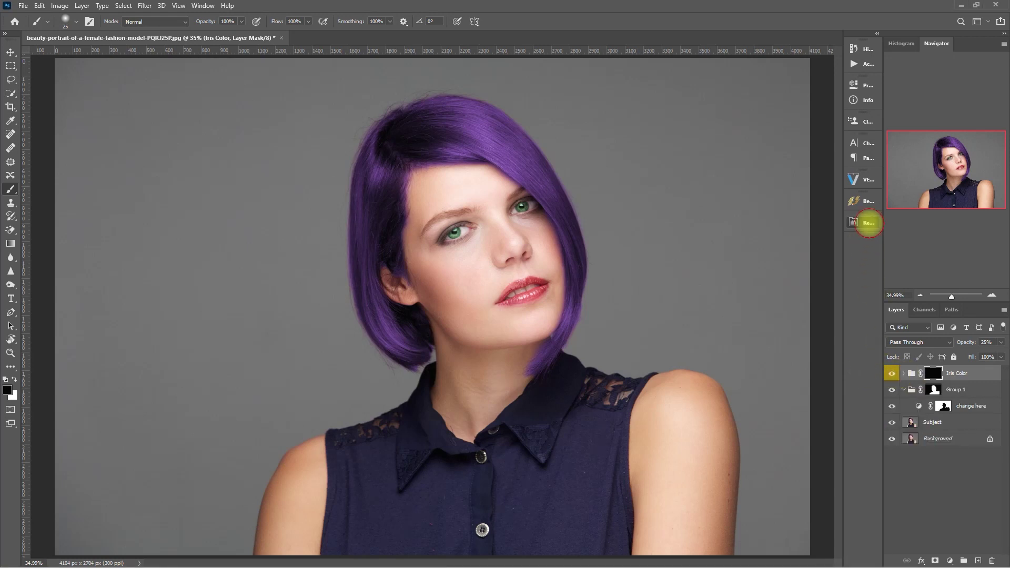
# Add the Retouch Pro lipstick layers from Lips and Teeth and select the Lipstick Color mask
pyautogui.click(861, 222)
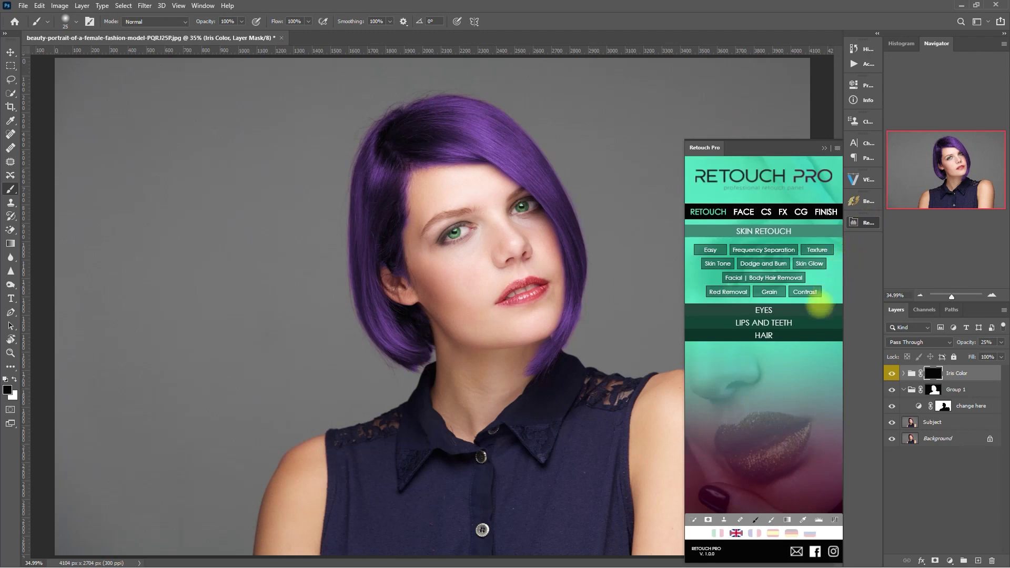
pyautogui.click(815, 322)
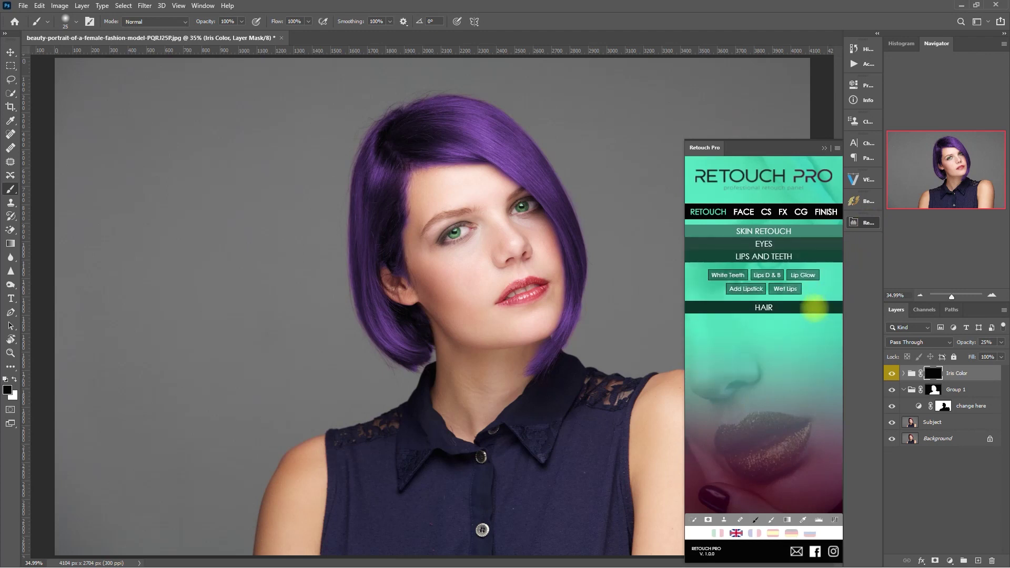
pyautogui.click(746, 289)
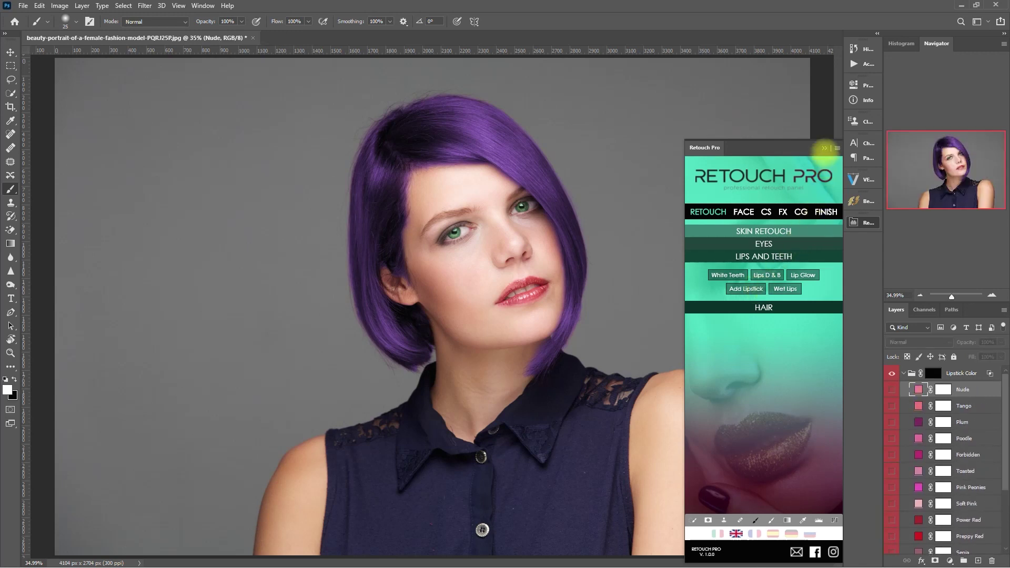
pyautogui.click(823, 149)
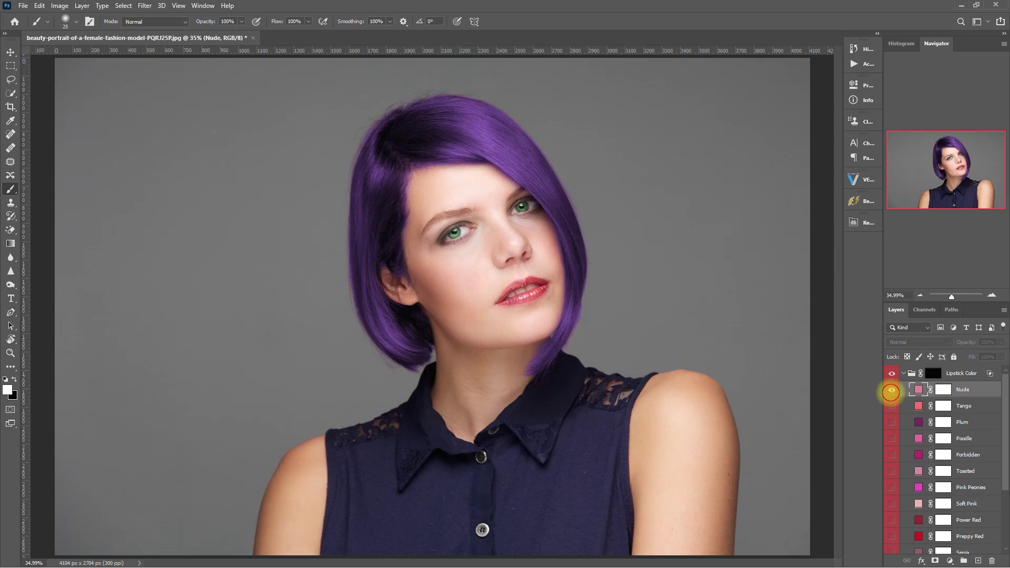
pyautogui.click(934, 373)
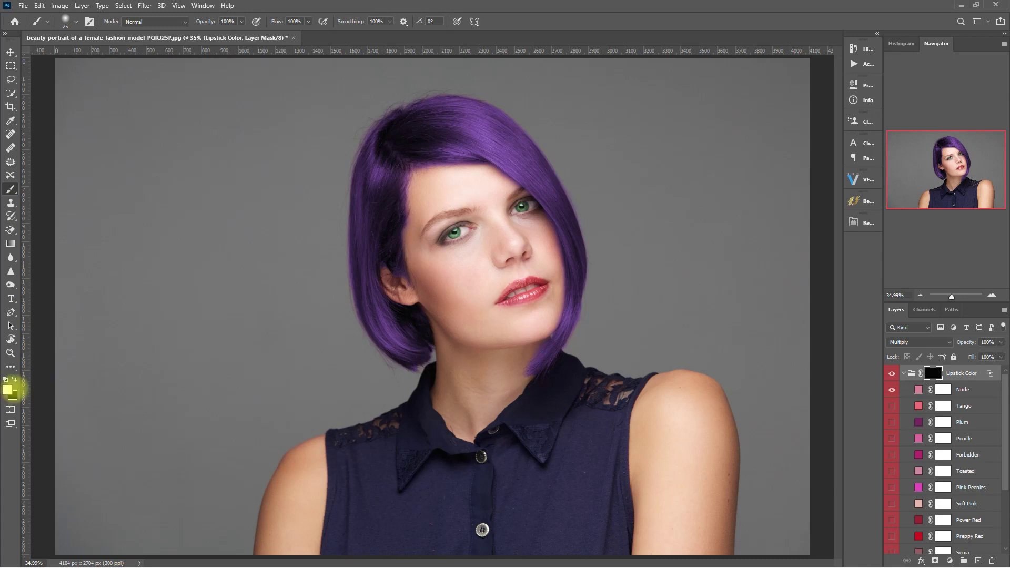
# Paint the lipstick onto the lips through the Lipstick Color mask, then toggle the group to compare
pyautogui.scroll(5, 560, 283)
pyautogui.moveTo(506, 296)
pyautogui.mouseDown()
pyautogui.moveTo(431, 336)
pyautogui.moveTo(391, 340)
pyautogui.moveTo(376, 324)
pyautogui.moveTo(412, 281)
pyautogui.moveTo(447, 275)
pyautogui.moveTo(419, 291)
pyautogui.moveTo(465, 276)
pyautogui.moveTo(379, 331)
pyautogui.moveTo(388, 308)
pyautogui.moveTo(435, 278)
pyautogui.moveTo(520, 281)
pyautogui.moveTo(462, 328)
pyautogui.moveTo(407, 339)
pyautogui.moveTo(527, 293)
pyautogui.mouseUp()
pyautogui.press('x')
pyautogui.scroll(1, 516, 389)
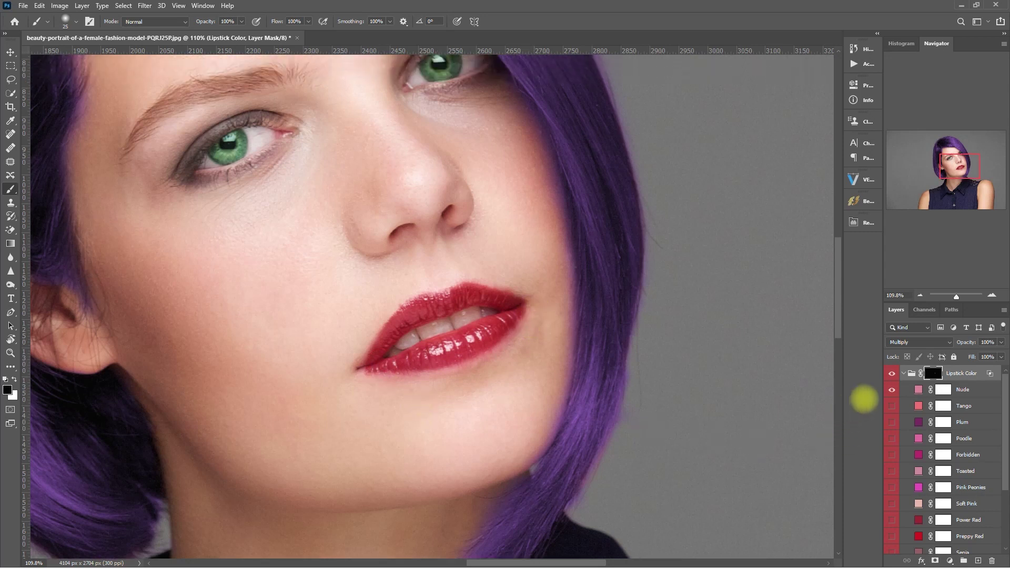
pyautogui.click(892, 373)
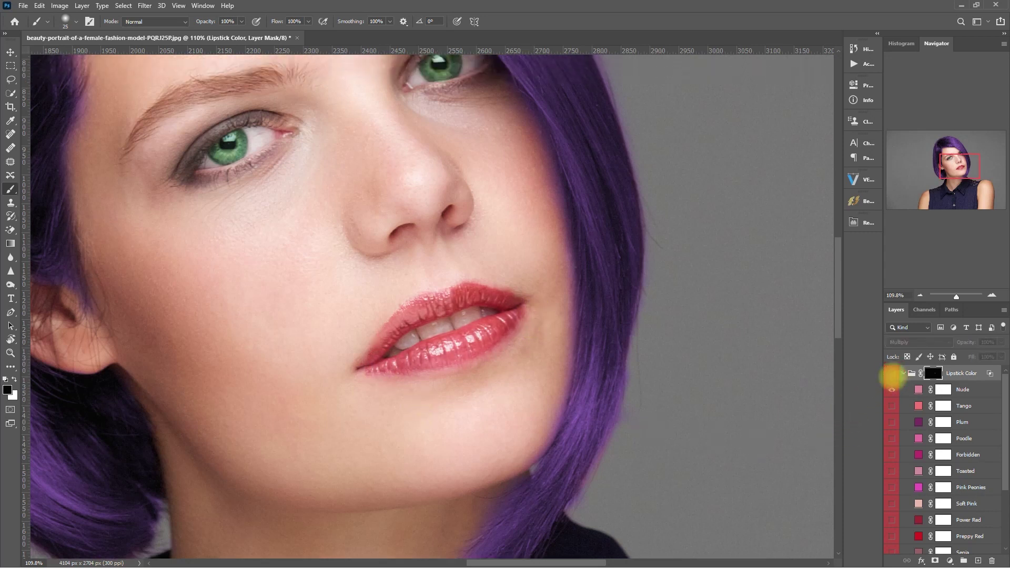
pyautogui.click(892, 373)
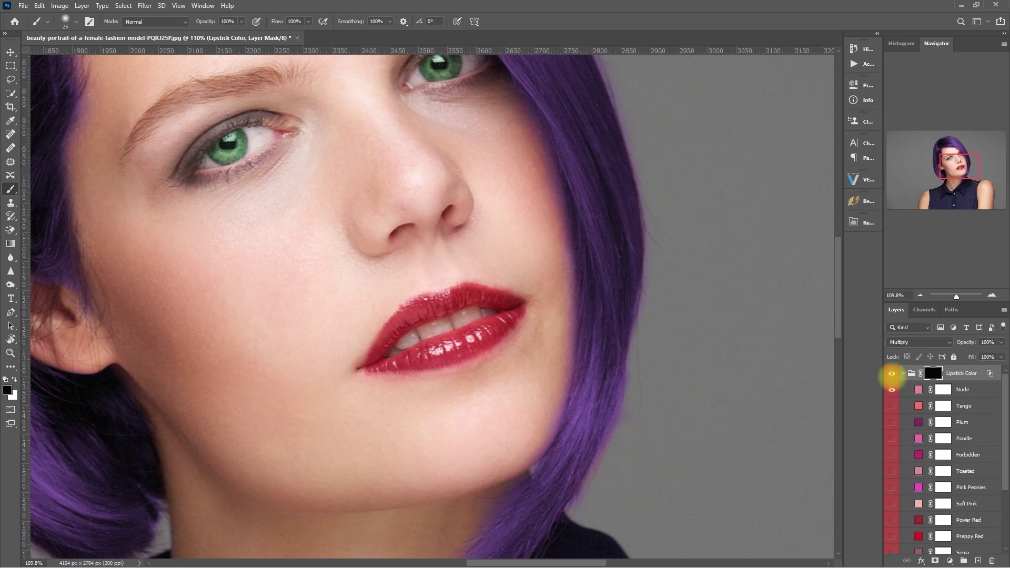
pyautogui.click(892, 374)
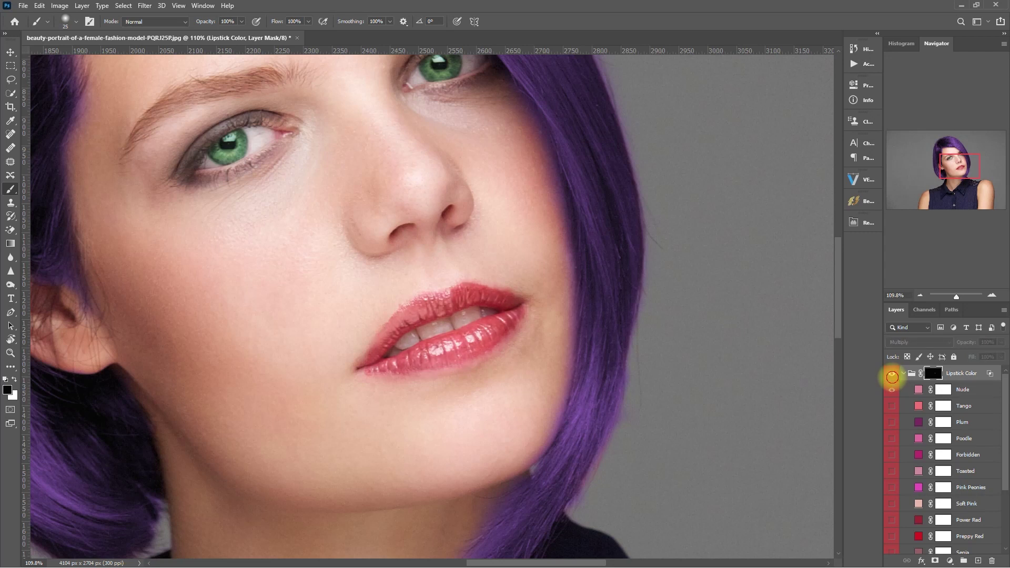
pyautogui.click(892, 374)
# Preview the lipstick shades in turn, including Toasted, Preppy Red and Sepia
pyautogui.click(891, 406)
pyautogui.click(891, 422)
pyautogui.click(890, 439)
pyautogui.click(890, 471)
pyautogui.click(890, 471)
pyautogui.click(890, 487)
pyautogui.click(890, 503)
pyautogui.click(892, 536)
pyautogui.scroll(-2, 891, 536)
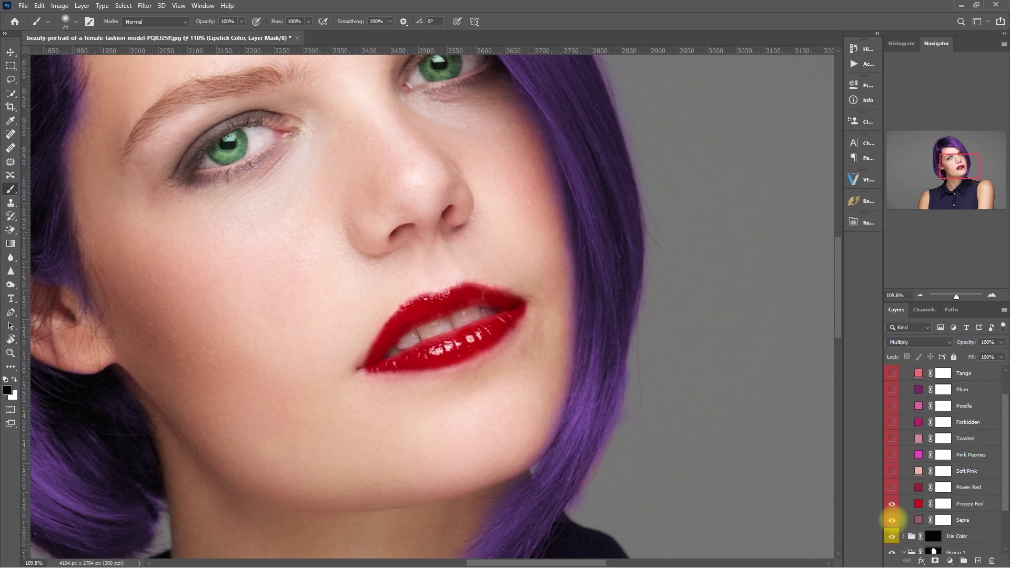
pyautogui.click(892, 519)
pyautogui.click(891, 503)
# Switch back to the Preppy Red shade, set the Lipstick Color group to 70% opacity, and collapse it
pyautogui.hotkey('ctrl', '0')
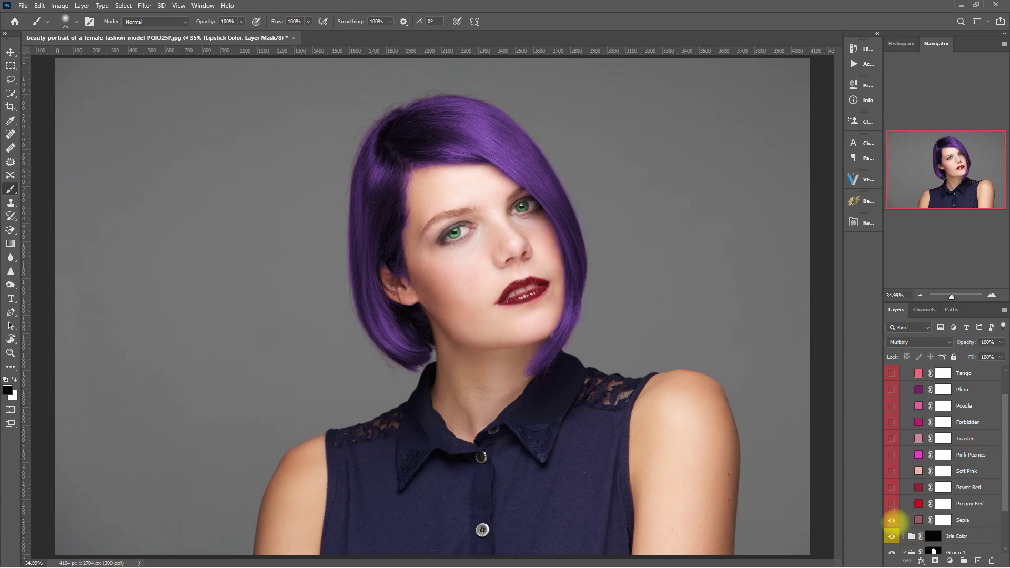
pyautogui.click(891, 519)
pyautogui.click(891, 504)
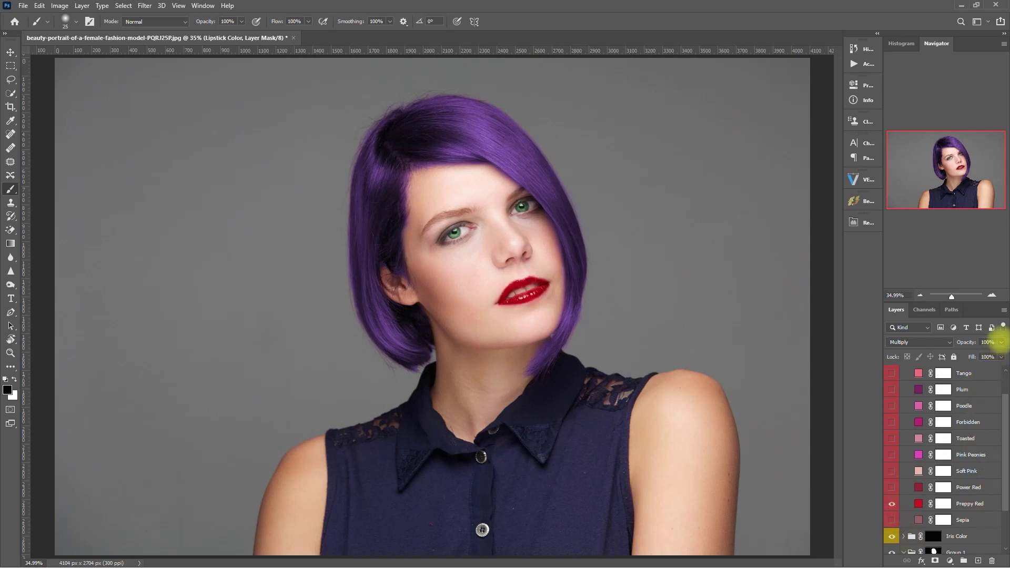
pyautogui.moveTo(1001, 342); pyautogui.dragTo(979, 354)
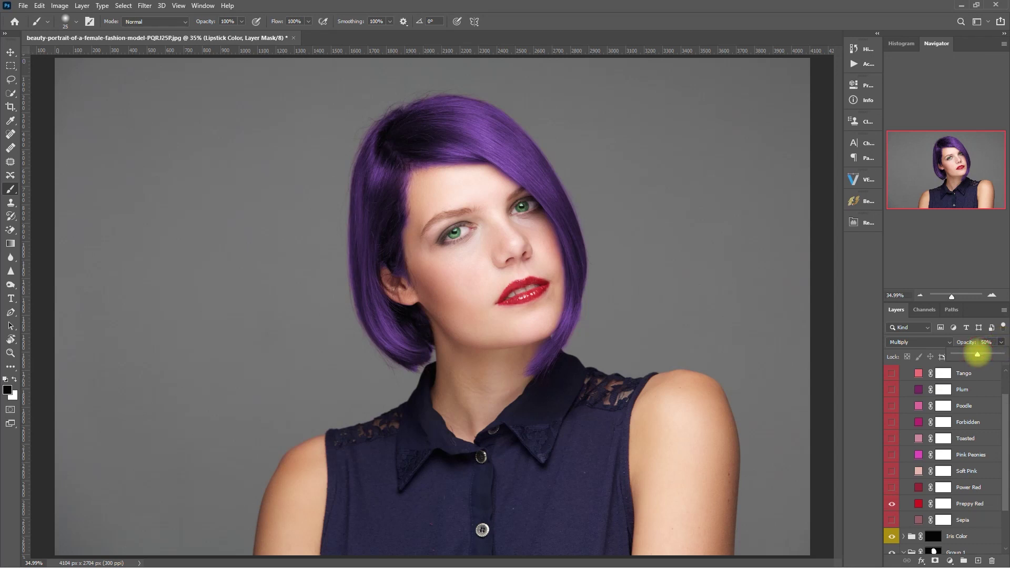
pyautogui.click(865, 358)
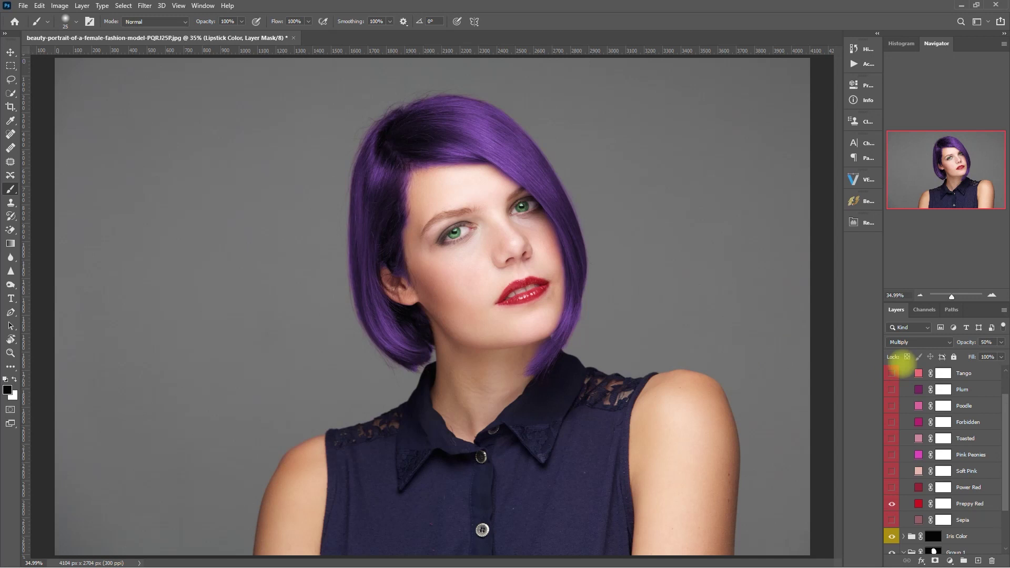
pyautogui.scroll(2, 894, 363)
pyautogui.click(892, 373)
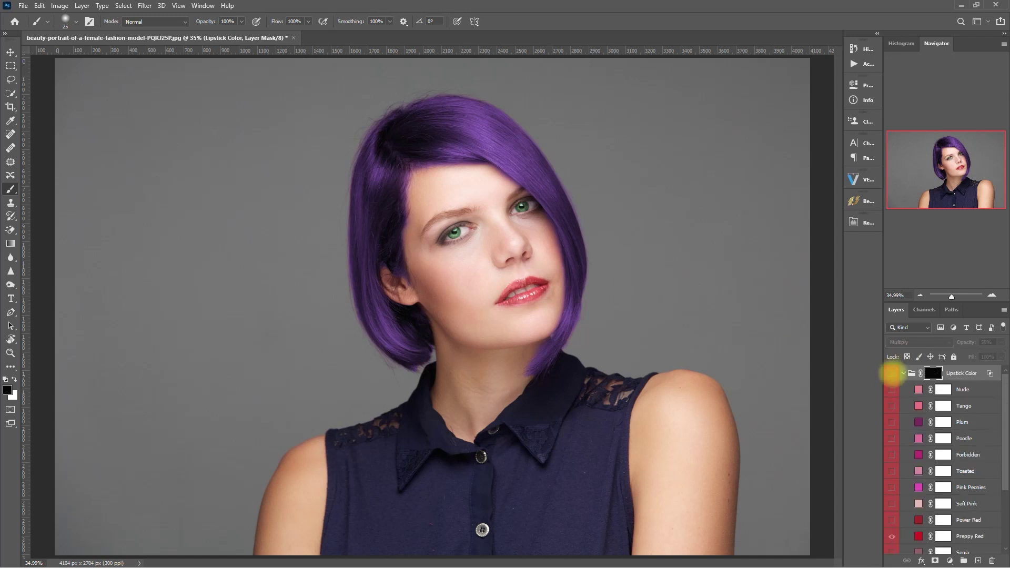
pyautogui.click(892, 373)
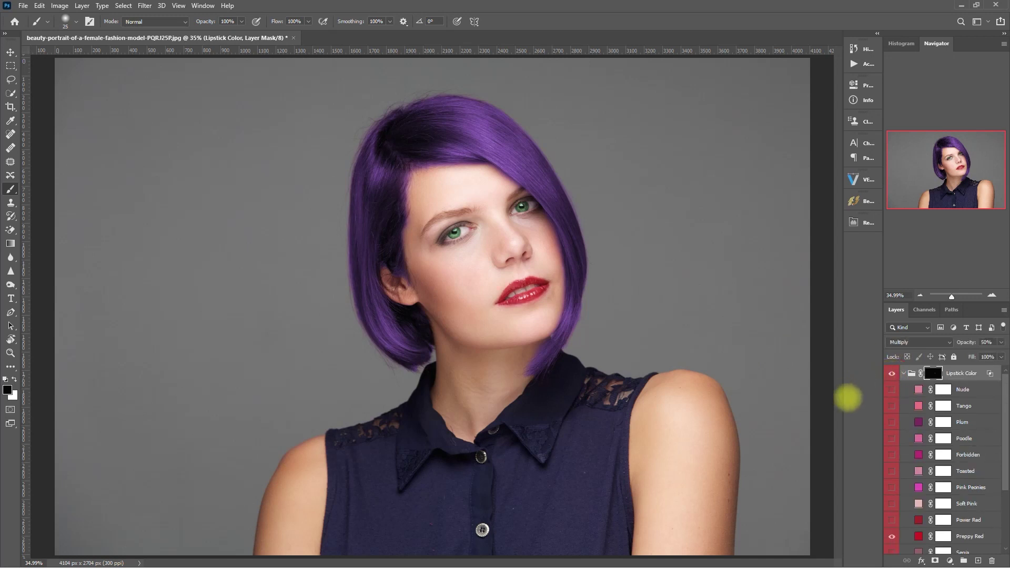
pyautogui.click(986, 342)
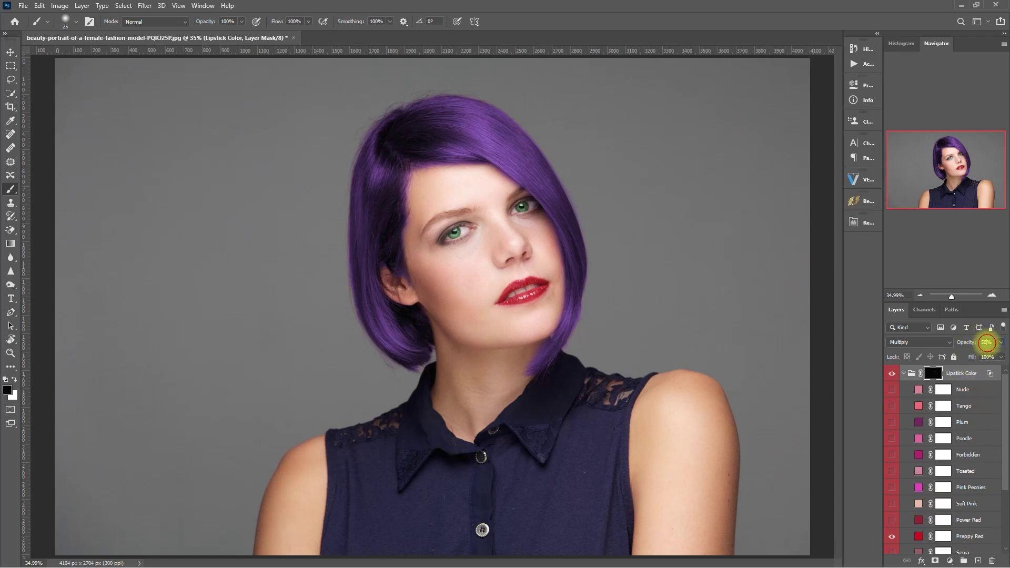
pyautogui.click(985, 342)
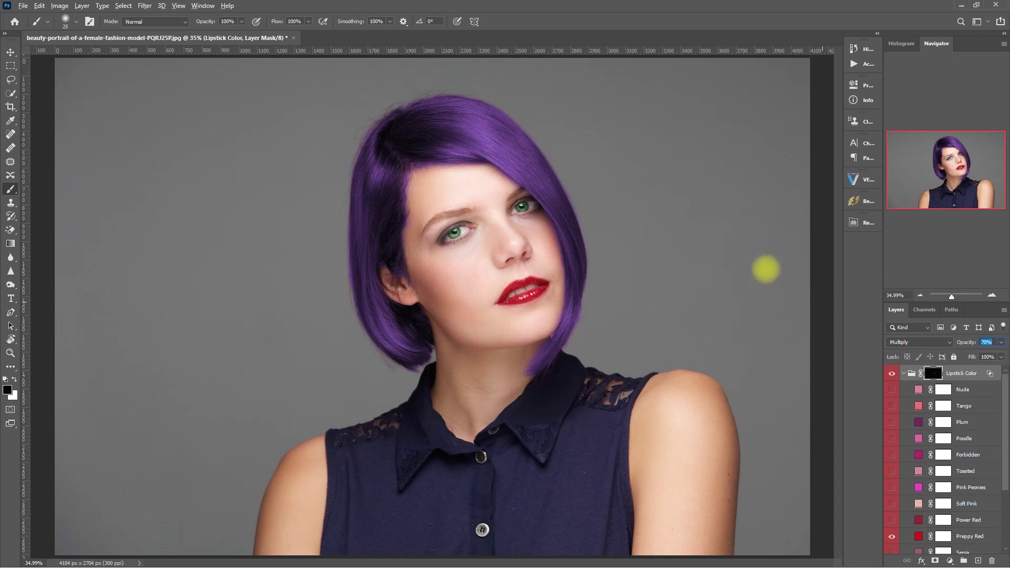
pyautogui.click(904, 373)
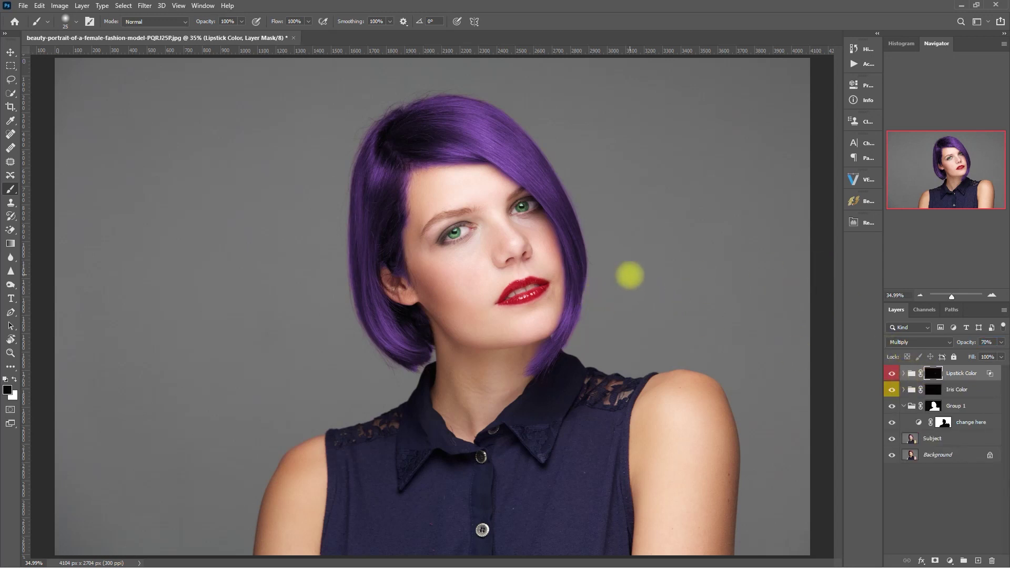
# Check the Lipstick Color mask alone, then switch the red lipstick off and back on to compare
pyautogui.scroll(3, 610, 279)
pyautogui.scroll(1, 519, 287)
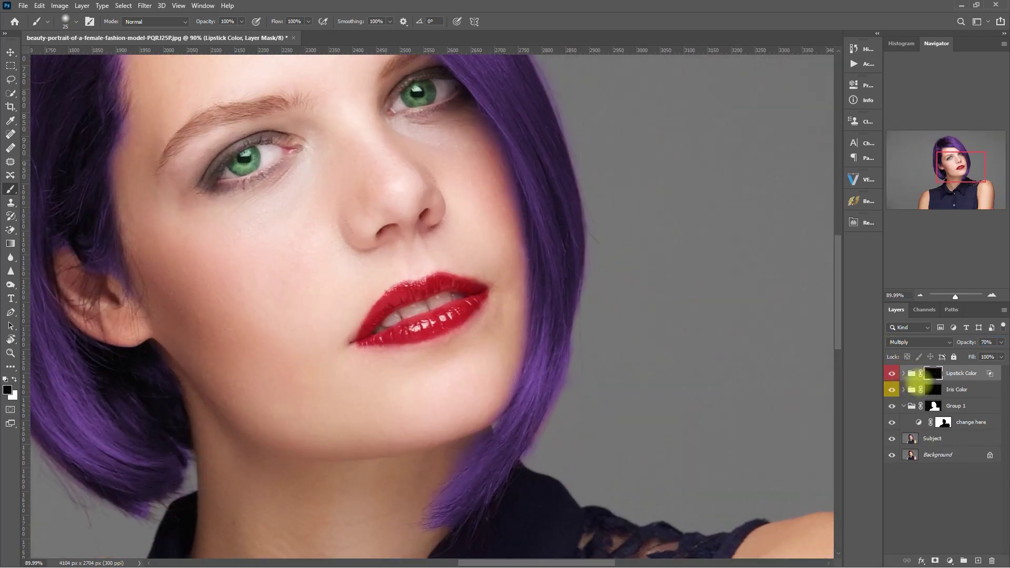
pyautogui.keyDown('alt'); pyautogui.click(933, 373); pyautogui.keyUp('alt')
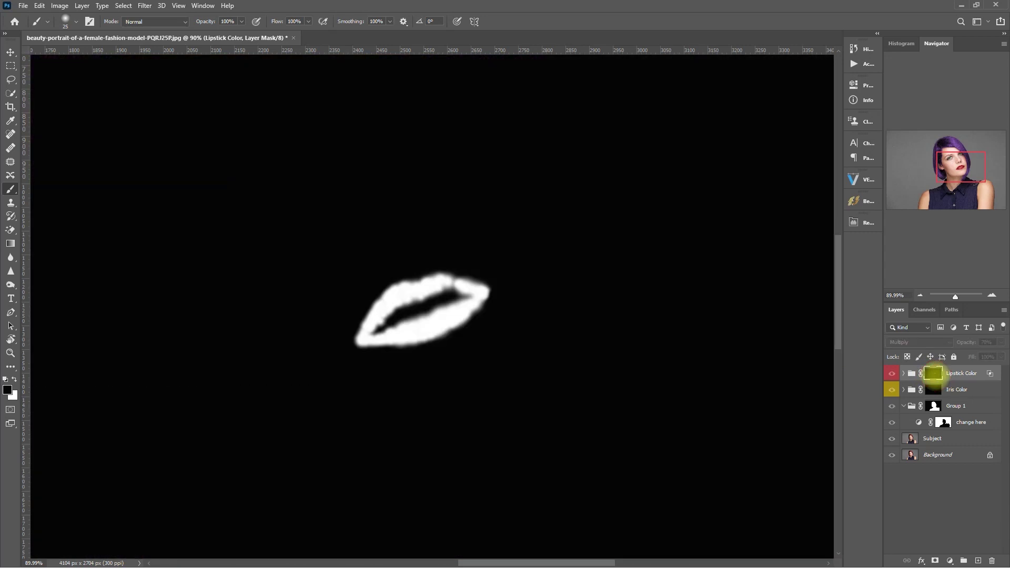
pyautogui.scroll(2, 421, 336)
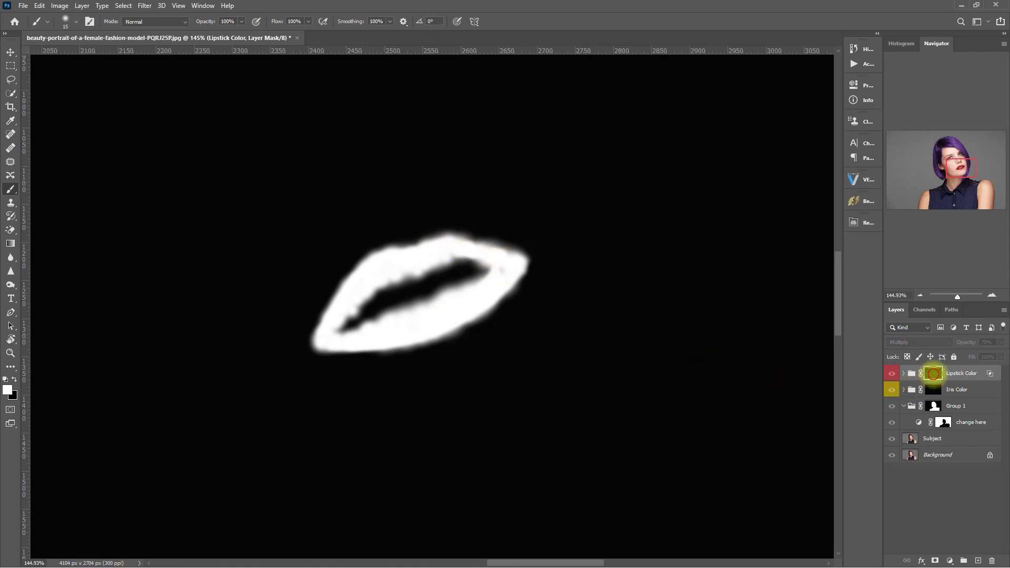
pyautogui.keyDown('alt'); pyautogui.click(933, 373); pyautogui.keyUp('alt')
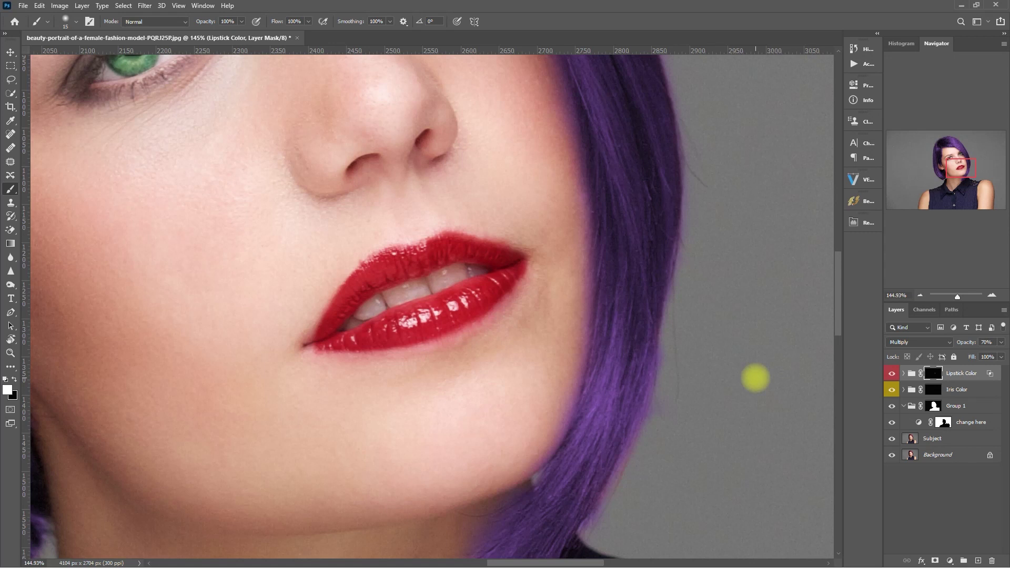
pyautogui.hotkey('ctrl', '0')
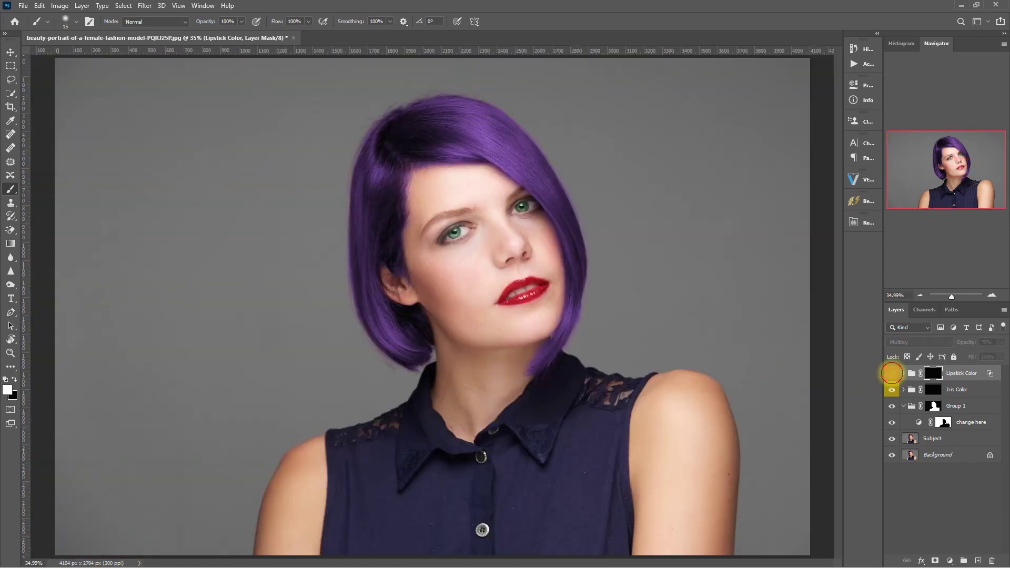
pyautogui.click(891, 374)
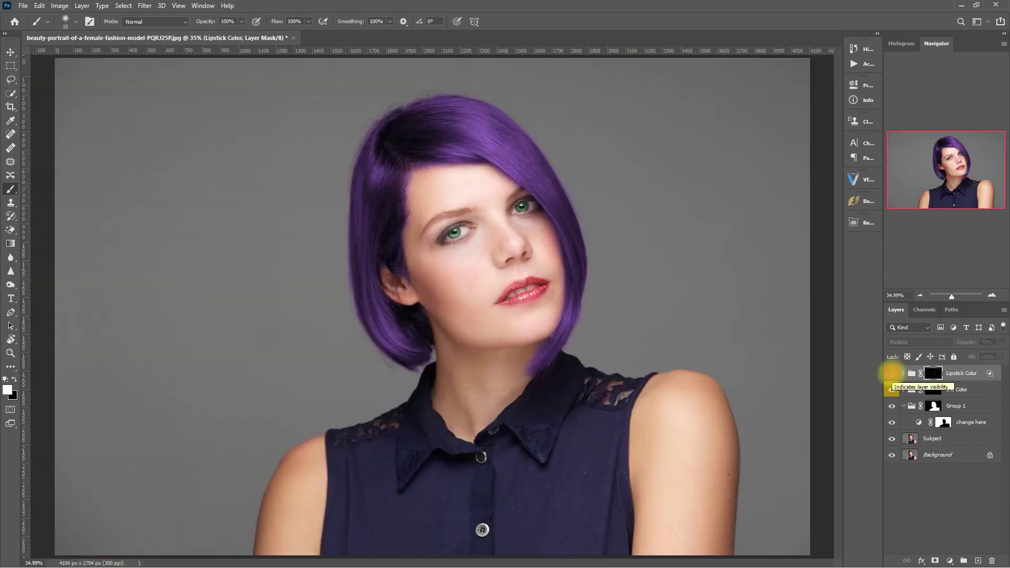
pyautogui.click(892, 373)
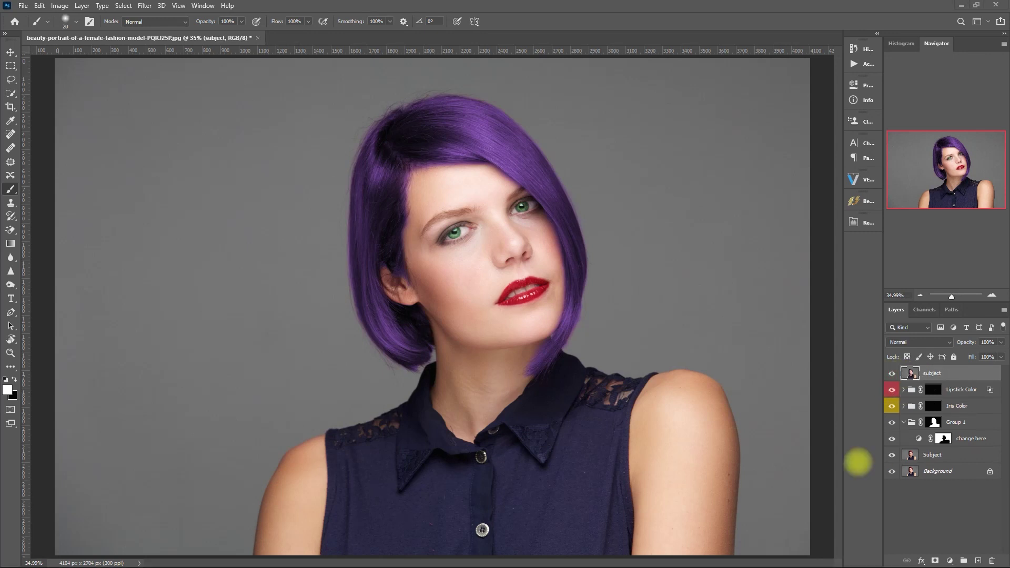
# Add a Change Color group from Retouch Pro's Clothes Fix tools, then put the panel away
pyautogui.click(863, 223)
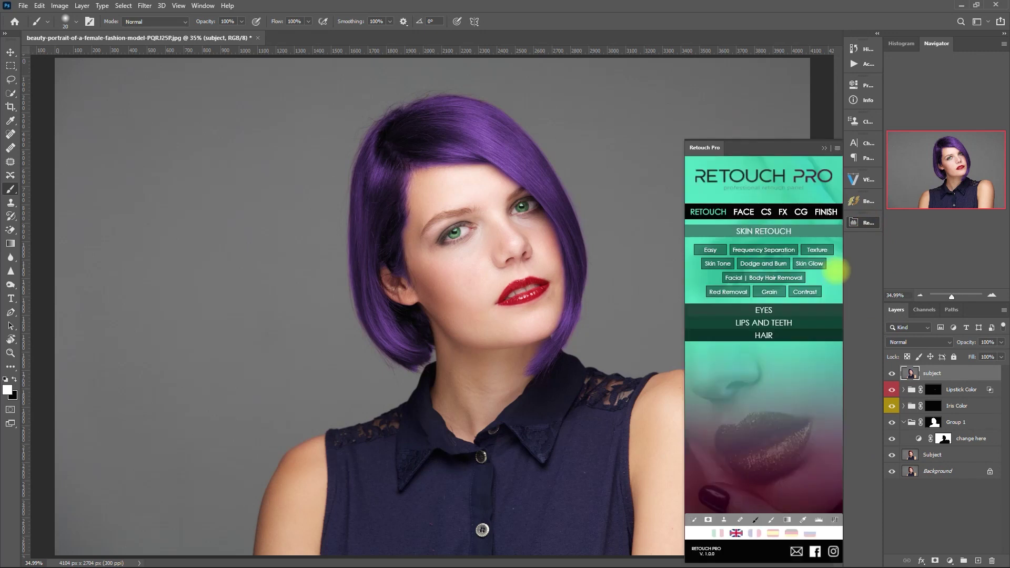
pyautogui.click(766, 212)
pyautogui.click(785, 253)
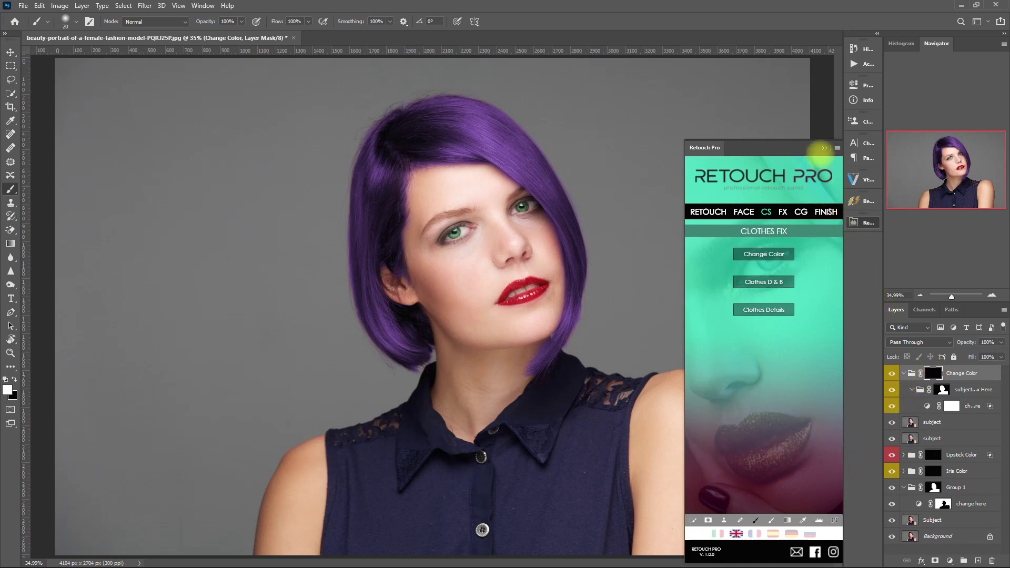
pyautogui.click(824, 148)
# Paint the shirt, collar and left shoulder lace into the Change Color mask, resizing the brush from 250 to 35
pyautogui.moveTo(520, 487)
pyautogui.mouseDown()
pyautogui.moveTo(449, 530)
pyautogui.moveTo(385, 533)
pyautogui.moveTo(552, 522)
pyautogui.mouseUp()
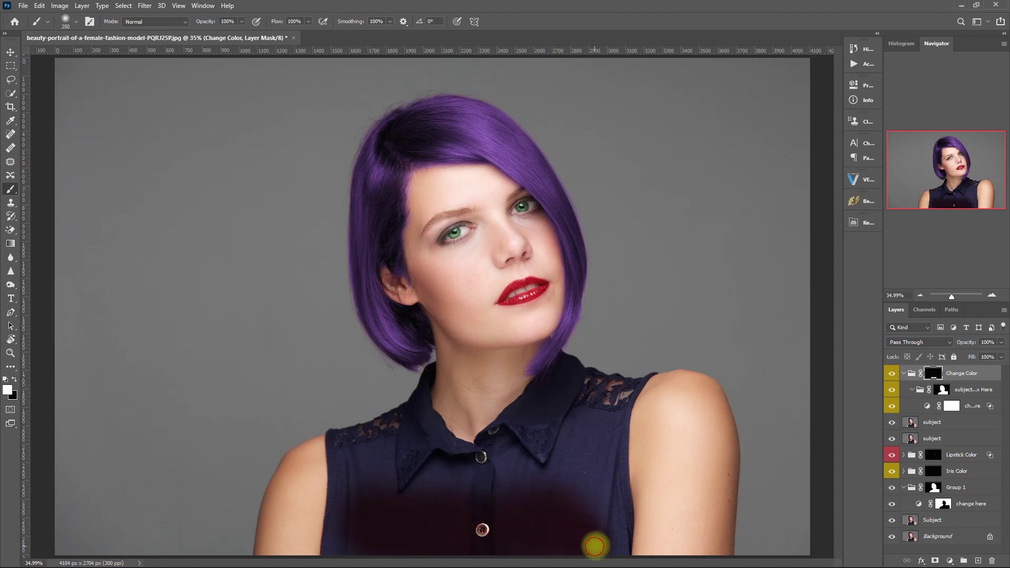
pyautogui.press('[')
pyautogui.press('[')
pyautogui.press('[')
pyautogui.press('[')
pyautogui.press('[')
pyautogui.moveTo(551, 480)
pyautogui.mouseDown()
pyautogui.moveTo(622, 549)
pyautogui.moveTo(621, 527)
pyautogui.moveTo(622, 551)
pyautogui.moveTo(618, 496)
pyautogui.moveTo(622, 505)
pyautogui.moveTo(597, 461)
pyautogui.moveTo(599, 431)
pyautogui.moveTo(569, 465)
pyautogui.moveTo(616, 487)
pyautogui.moveTo(622, 420)
pyautogui.moveTo(599, 421)
pyautogui.moveTo(627, 393)
pyautogui.moveTo(570, 401)
pyautogui.moveTo(587, 375)
pyautogui.moveTo(620, 417)
pyautogui.moveTo(561, 372)
pyautogui.mouseUp()
pyautogui.press('[')
pyautogui.press('[')
pyautogui.press('[')
pyautogui.press('[')
pyautogui.press('[')
pyautogui.press(']')
pyautogui.press(']')
pyautogui.press(']')
pyautogui.press(']')
pyautogui.press(']')
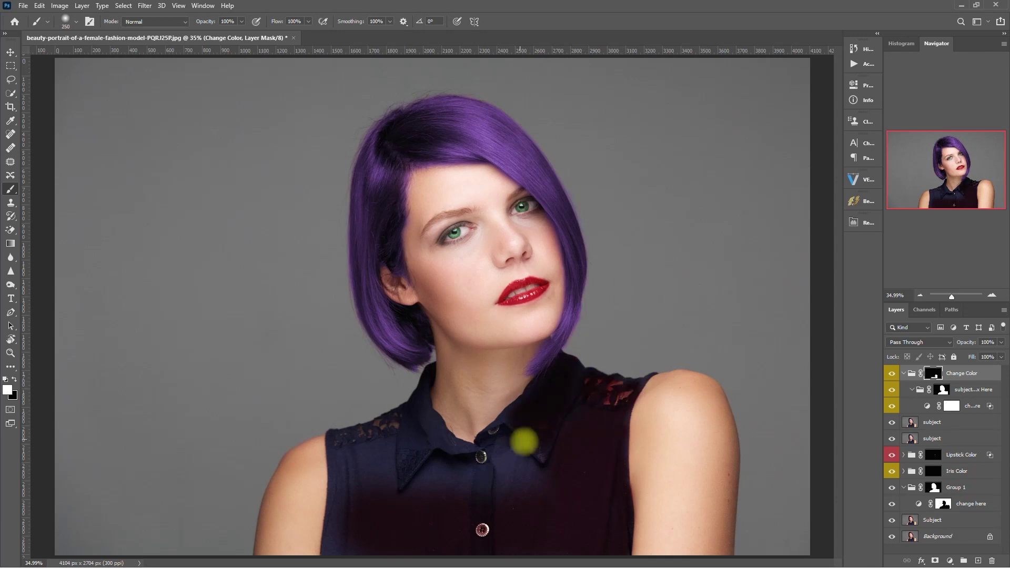
pyautogui.moveTo(505, 449)
pyautogui.mouseDown()
pyautogui.moveTo(530, 494)
pyautogui.moveTo(514, 419)
pyautogui.moveTo(493, 449)
pyautogui.moveTo(547, 525)
pyautogui.mouseUp()
pyautogui.press('[')
pyautogui.press('[')
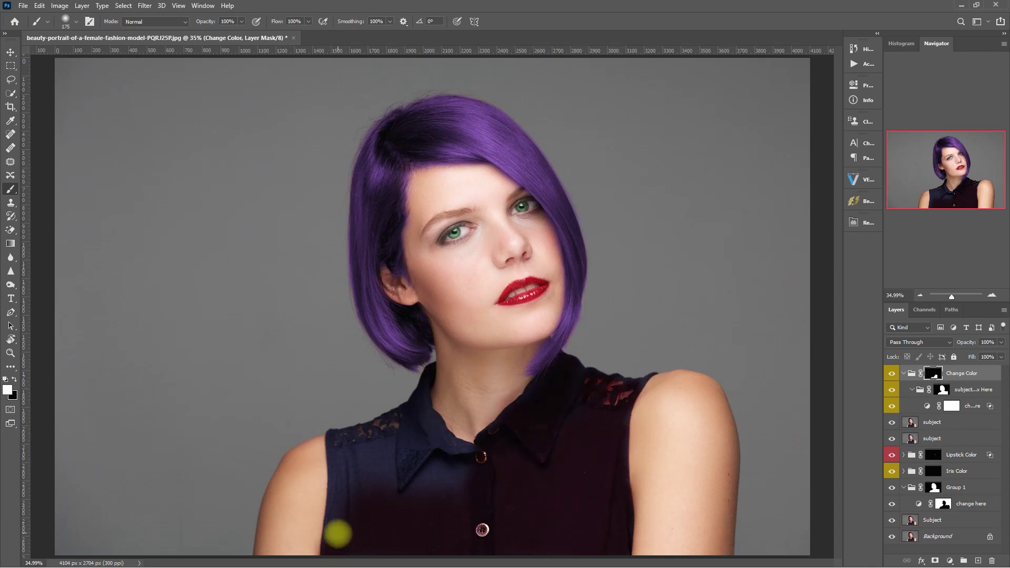
pyautogui.moveTo(339, 475)
pyautogui.mouseDown()
pyautogui.moveTo(342, 496)
pyautogui.moveTo(373, 437)
pyautogui.moveTo(389, 447)
pyautogui.moveTo(391, 474)
pyautogui.moveTo(427, 481)
pyautogui.moveTo(423, 490)
pyautogui.moveTo(416, 443)
pyautogui.moveTo(343, 482)
pyautogui.mouseUp()
pyautogui.press('[')
pyautogui.press('[')
pyautogui.press('[')
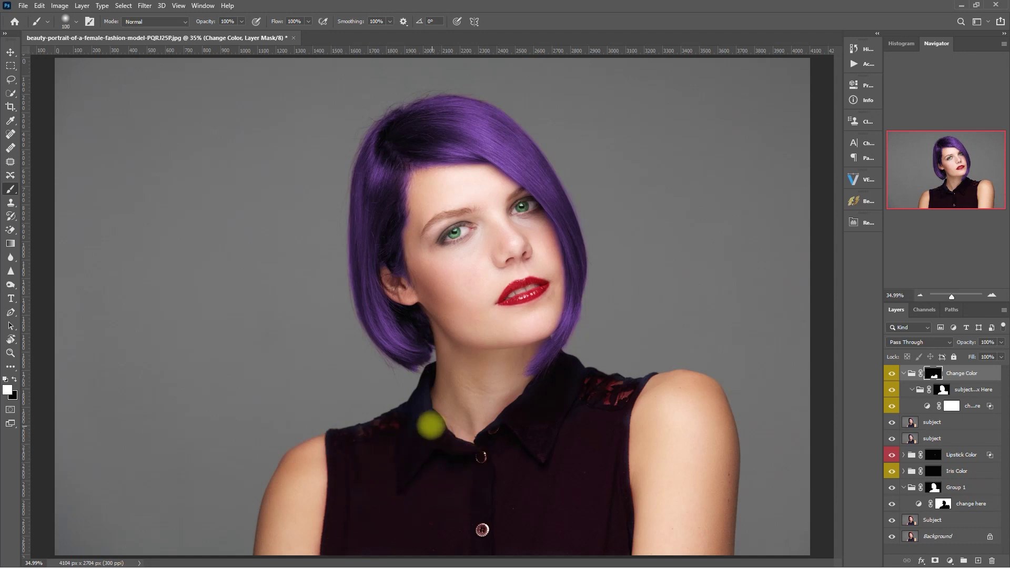
pyautogui.press('[')
pyautogui.press('[')
pyautogui.press('[')
pyautogui.press('[')
pyautogui.press('[')
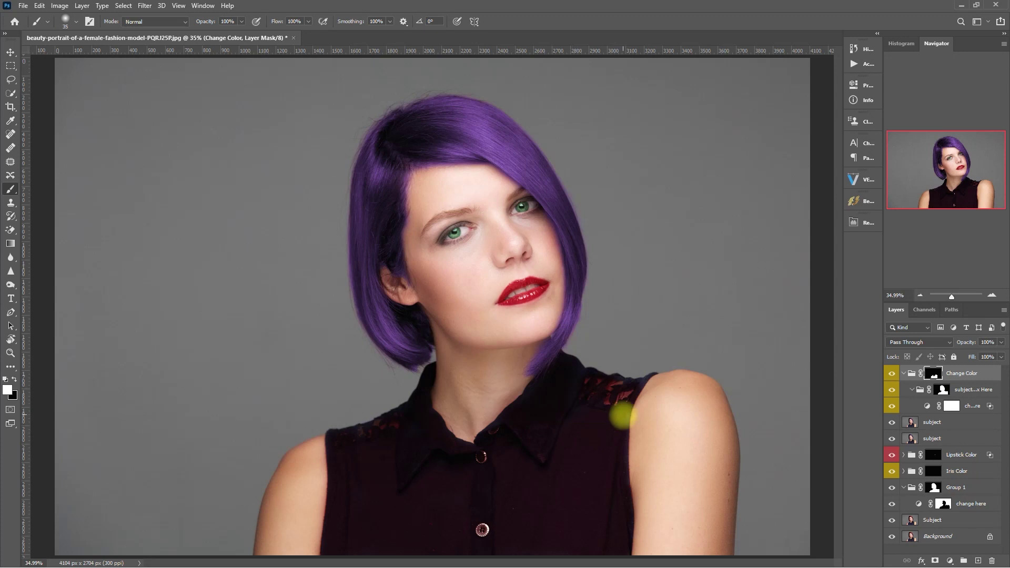
pyautogui.scroll(3, 528, 475)
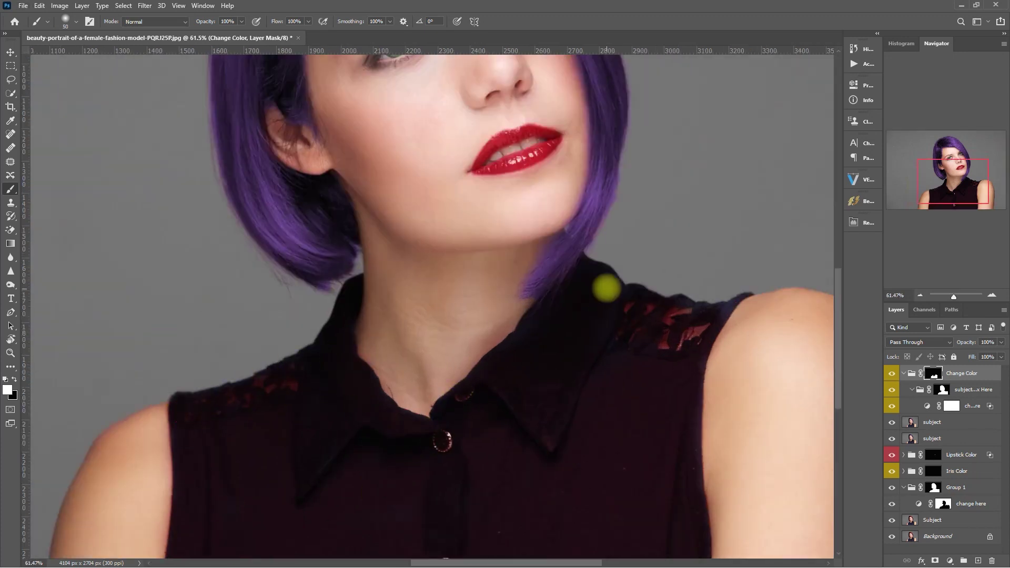
pyautogui.press('[')
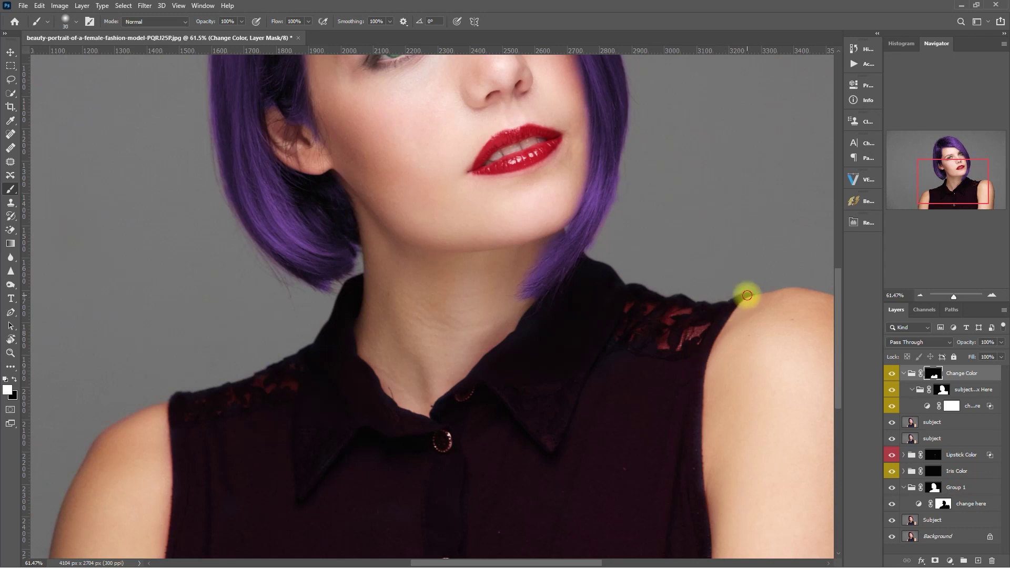
pyautogui.scroll(-3, 705, 483)
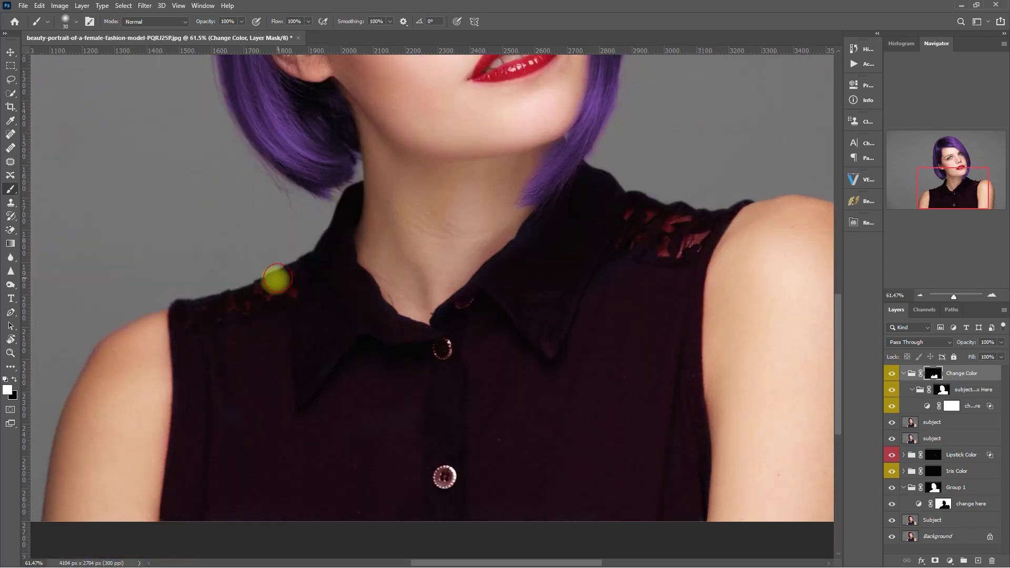
# In the mask-only view, fill the grey gaps white around both shoulders with a size-90 brush
pyautogui.keyDown('alt'); pyautogui.click(933, 373); pyautogui.keyUp('alt')
pyautogui.moveTo(401, 401)
pyautogui.mouseDown()
pyautogui.moveTo(368, 334)
pyautogui.moveTo(379, 348)
pyautogui.mouseUp()
pyautogui.moveTo(584, 316)
pyautogui.mouseDown()
pyautogui.moveTo(649, 234)
pyautogui.moveTo(669, 302)
pyautogui.moveTo(226, 321)
pyautogui.moveTo(302, 275)
pyautogui.moveTo(447, 361)
pyautogui.moveTo(652, 221)
pyautogui.moveTo(724, 211)
pyautogui.mouseUp()
pyautogui.press('[')
pyautogui.press('[')
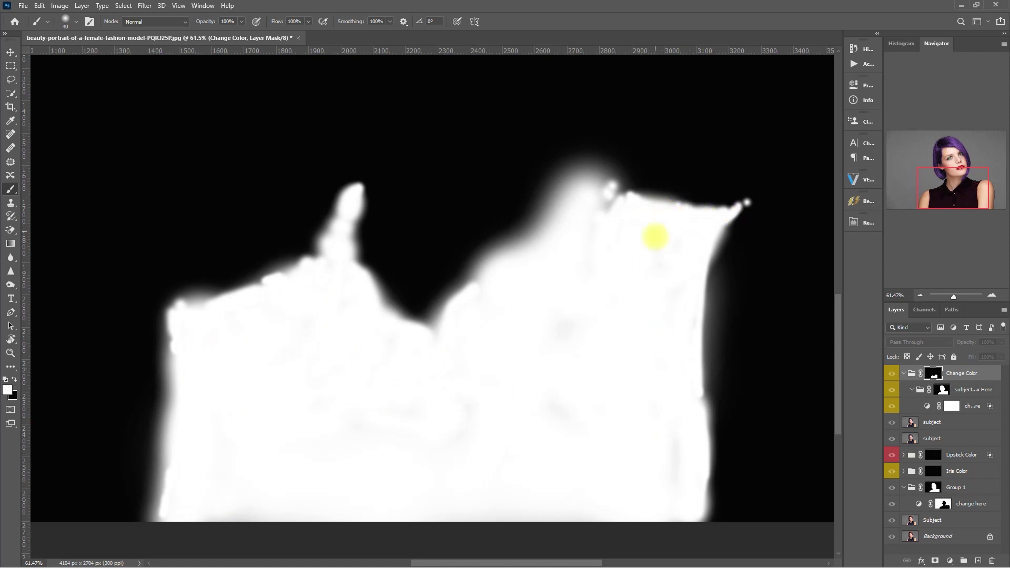
pyautogui.press(']')
pyautogui.press(']')
pyautogui.press(']')
pyautogui.press(']')
pyautogui.press(']')
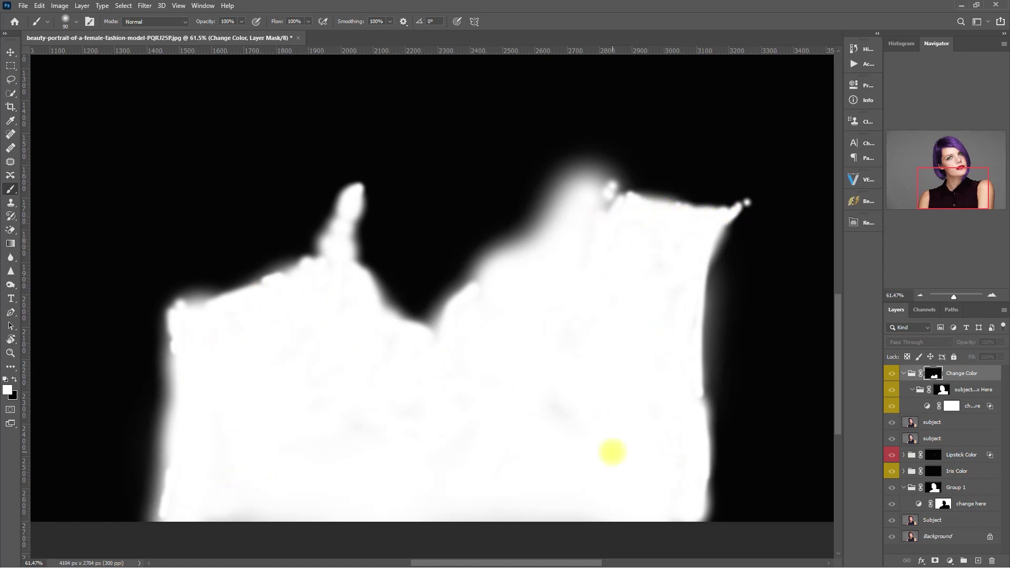
pyautogui.keyDown('alt'); pyautogui.click(932, 373); pyautogui.keyUp('alt')
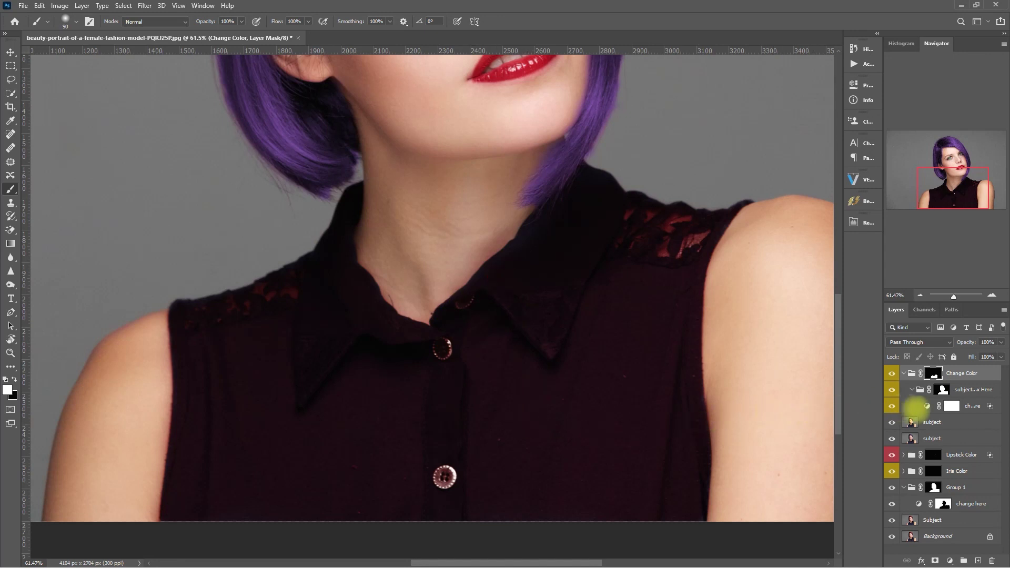
pyautogui.doubleClick(927, 406)
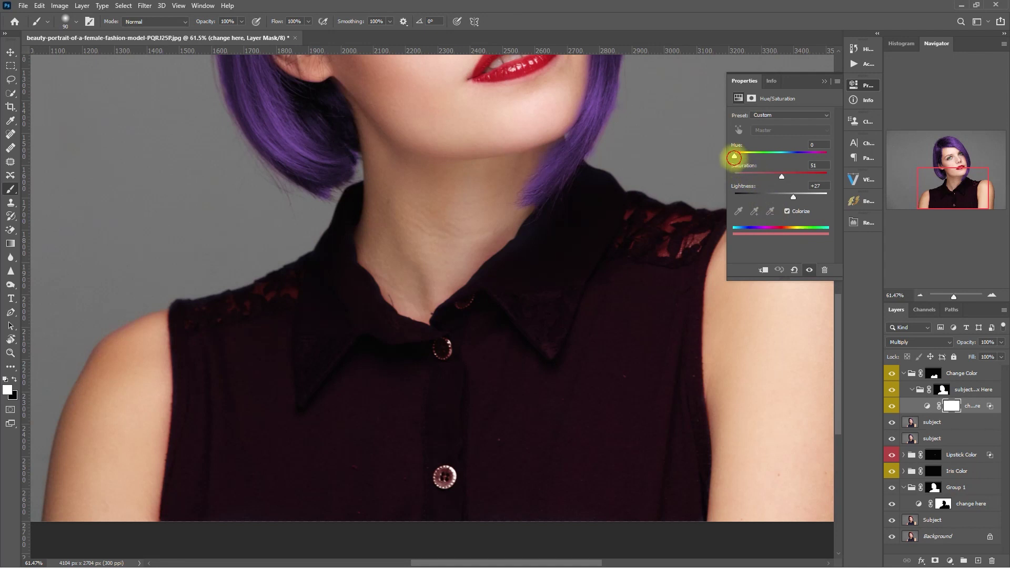
# Shift the shirt hue from brown to dark green and raise Lightness to +30
pyautogui.moveTo(741, 155); pyautogui.dragTo(767, 157)
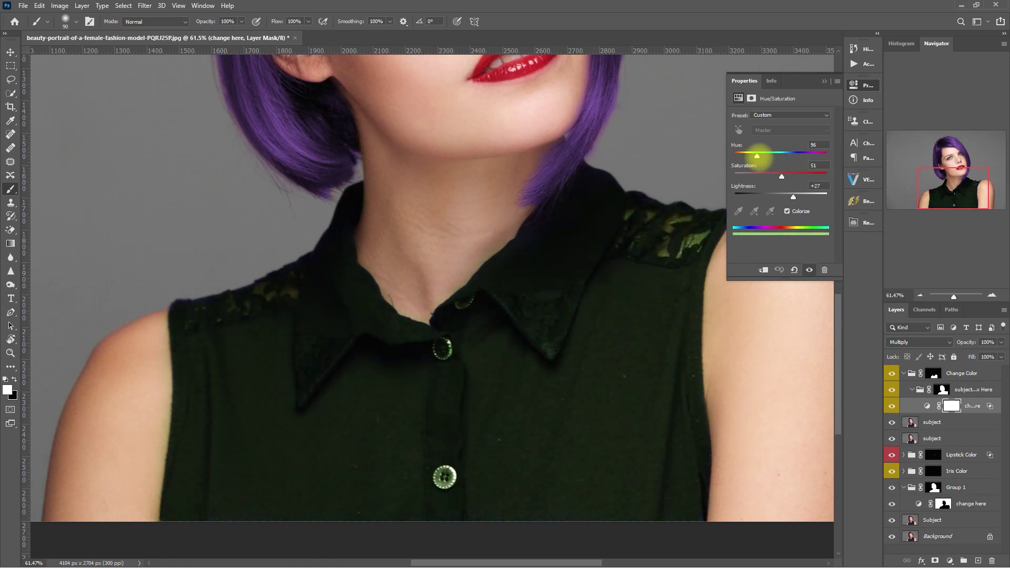
pyautogui.moveTo(792, 196); pyautogui.dragTo(791, 176)
pyautogui.click(824, 81)
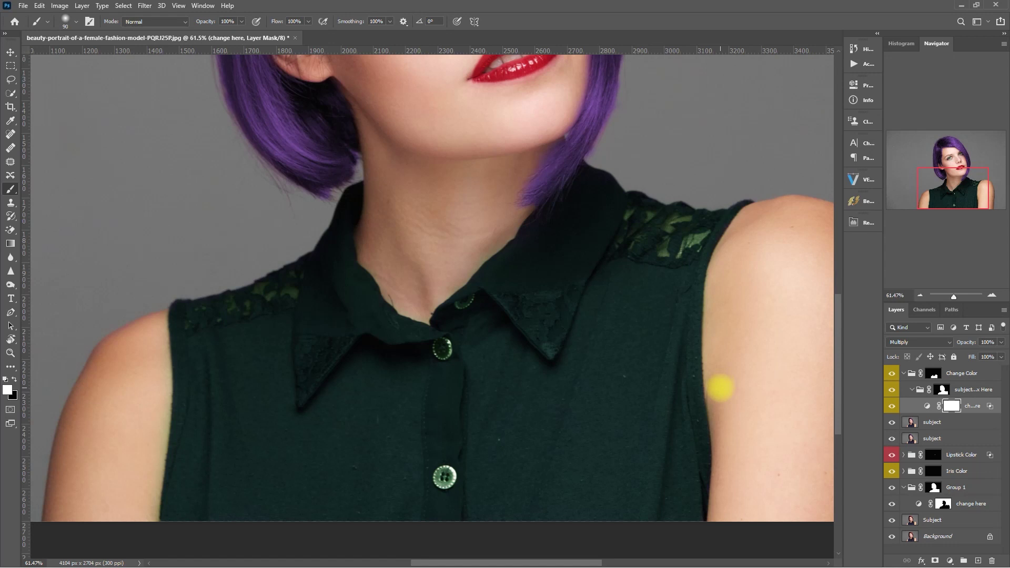
pyautogui.hotkey('ctrl', '0')
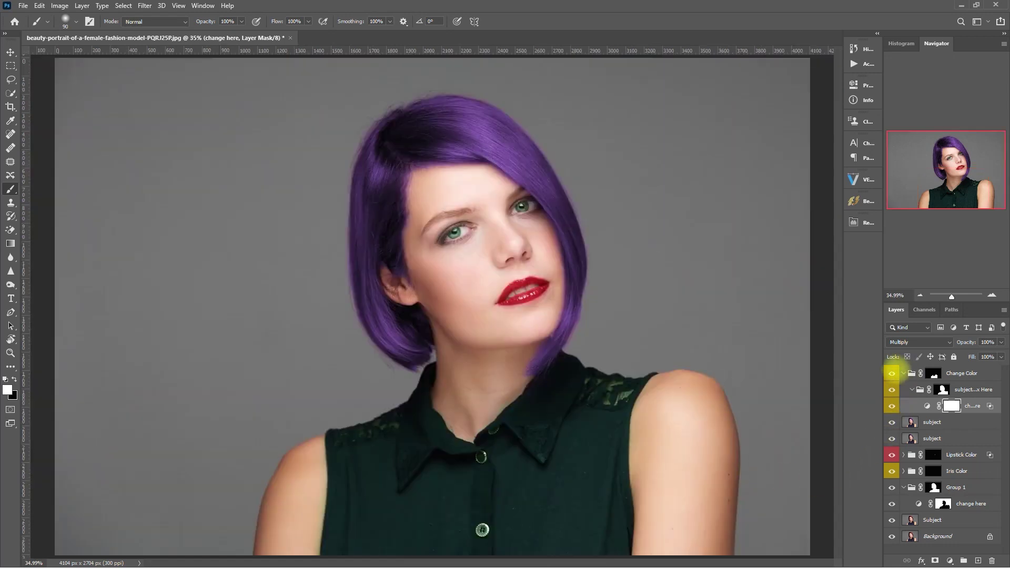
# Compare the green shirt against the original navy, then select and collapse the Change Color group
pyautogui.click(891, 373)
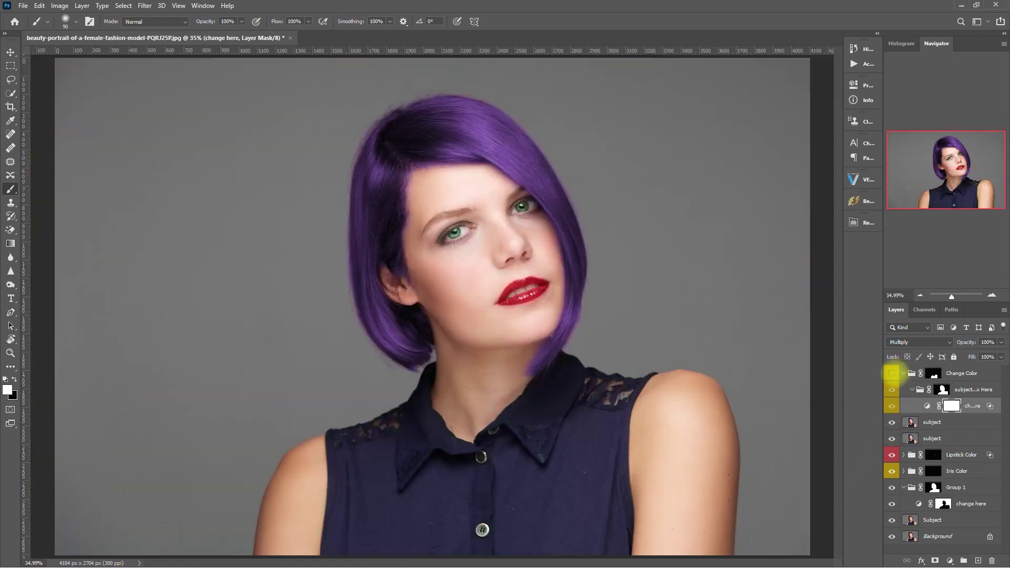
pyautogui.click(892, 373)
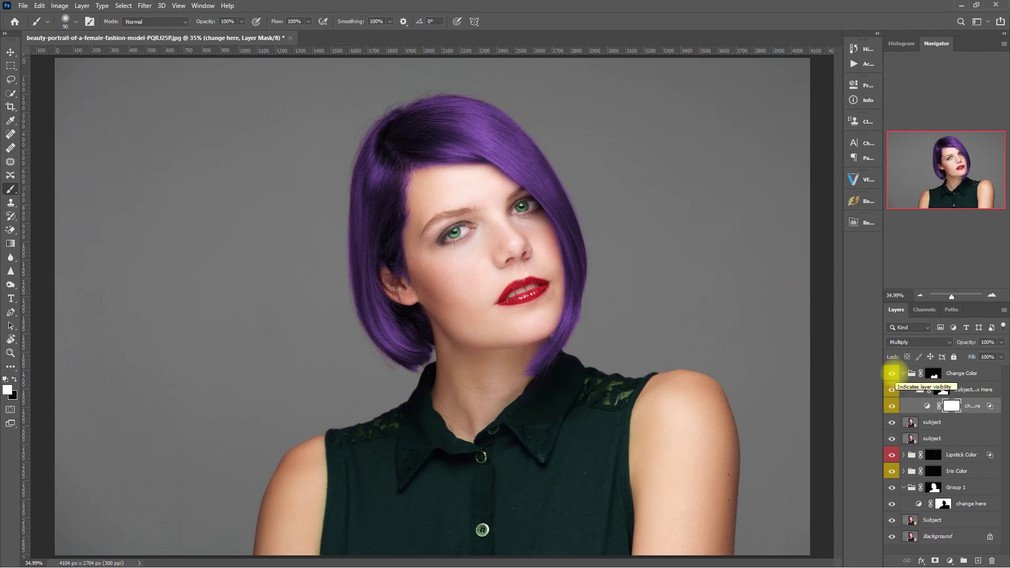
pyautogui.click(893, 373)
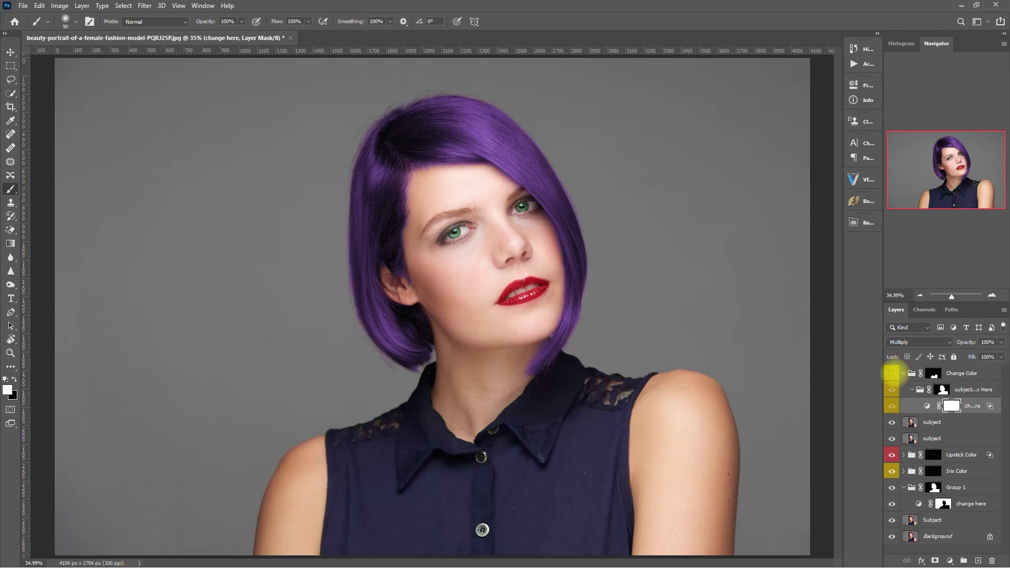
pyautogui.click(892, 373)
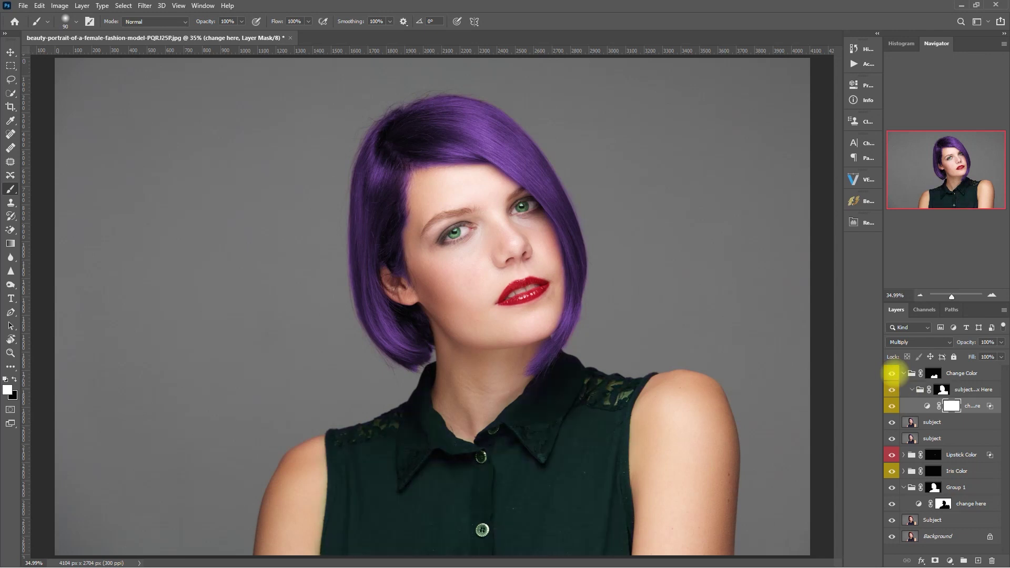
pyautogui.click(900, 373)
pyautogui.press('v')
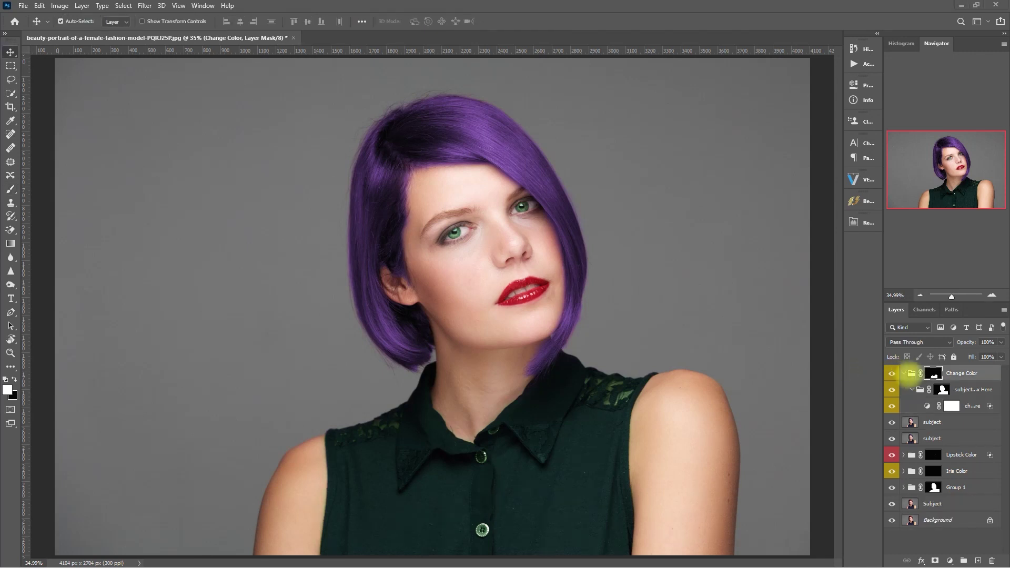
pyautogui.click(904, 373)
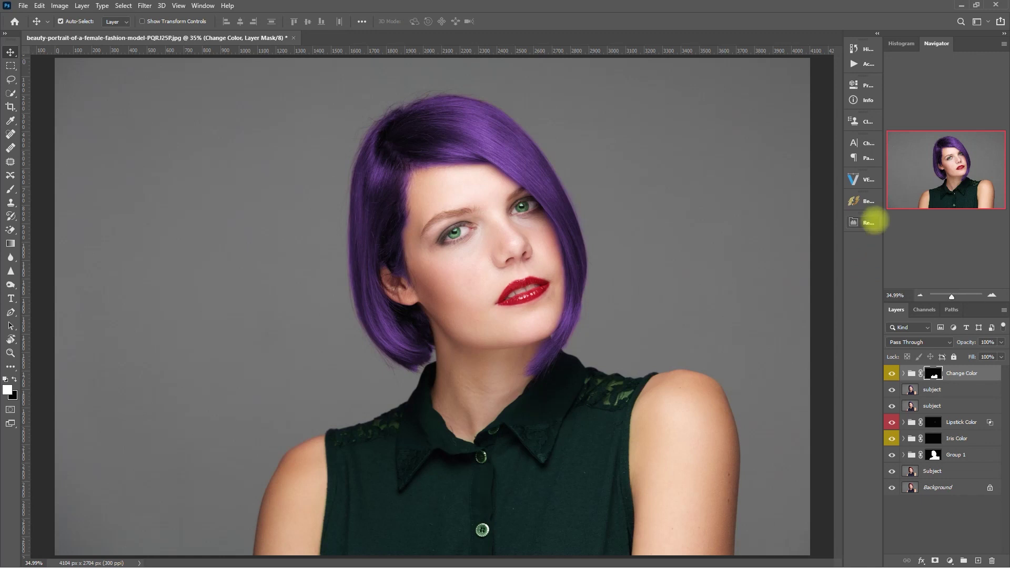
# Add a Skin Tones group from Retouch Pro's Skin Retouch tools, expand it and select Almond
pyautogui.click(870, 221)
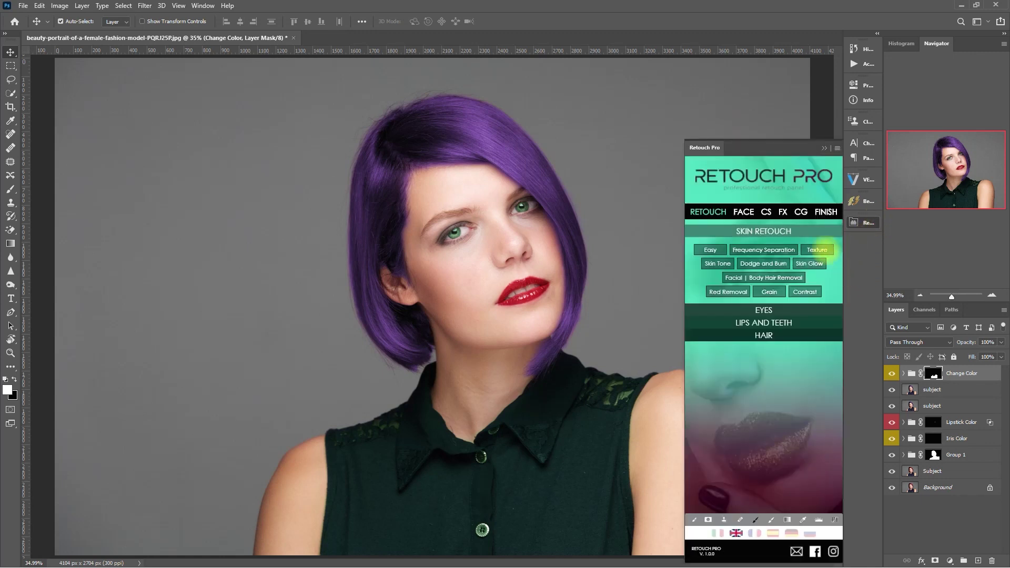
pyautogui.click(814, 230)
pyautogui.click(814, 230)
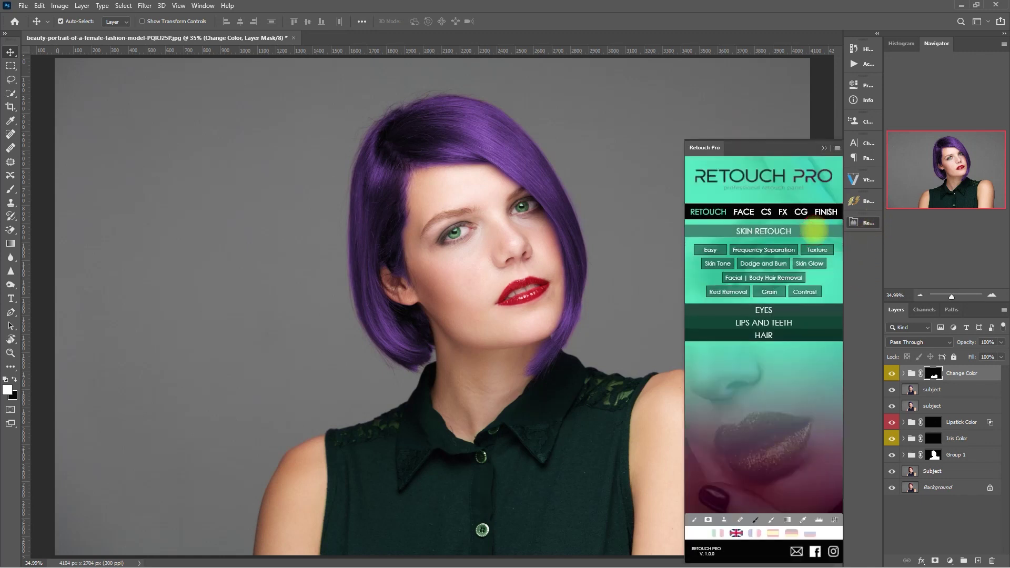
pyautogui.click(717, 263)
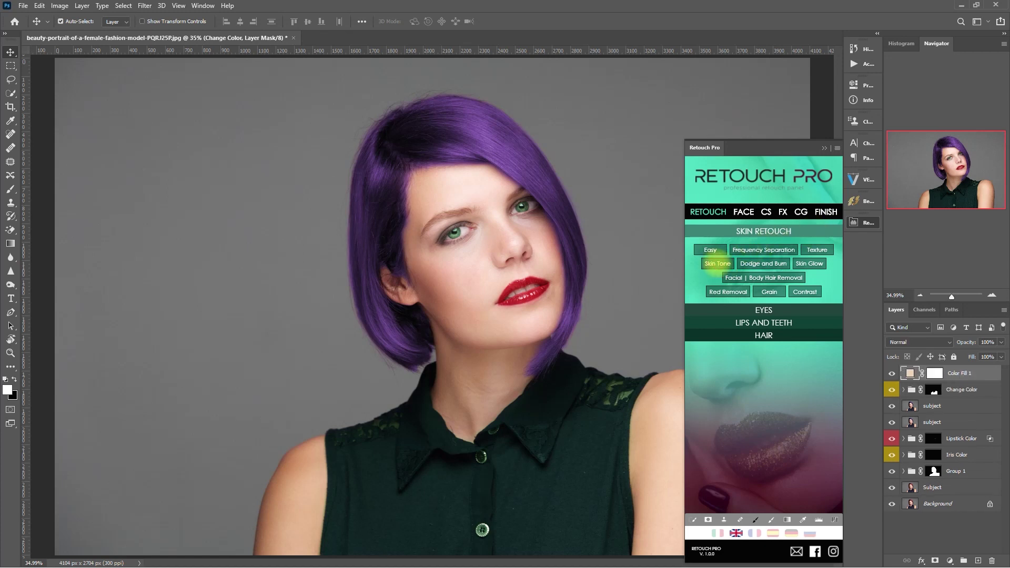
pyautogui.click(824, 148)
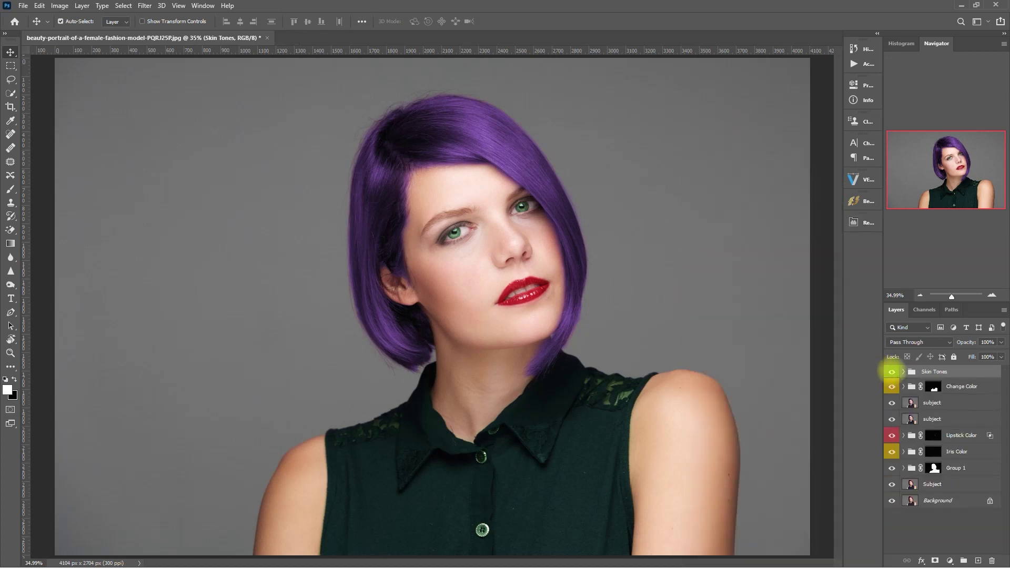
pyautogui.click(903, 371)
pyautogui.moveTo(1002, 398)
pyautogui.mouseDown()
pyautogui.moveTo(1002, 418)
pyautogui.moveTo(1002, 405)
pyautogui.mouseUp()
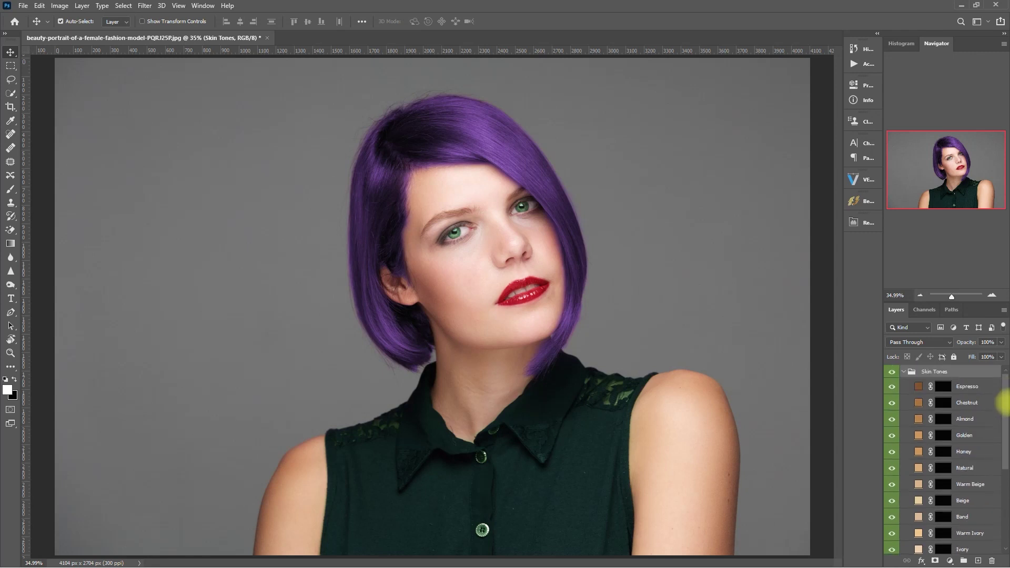
pyautogui.click(981, 419)
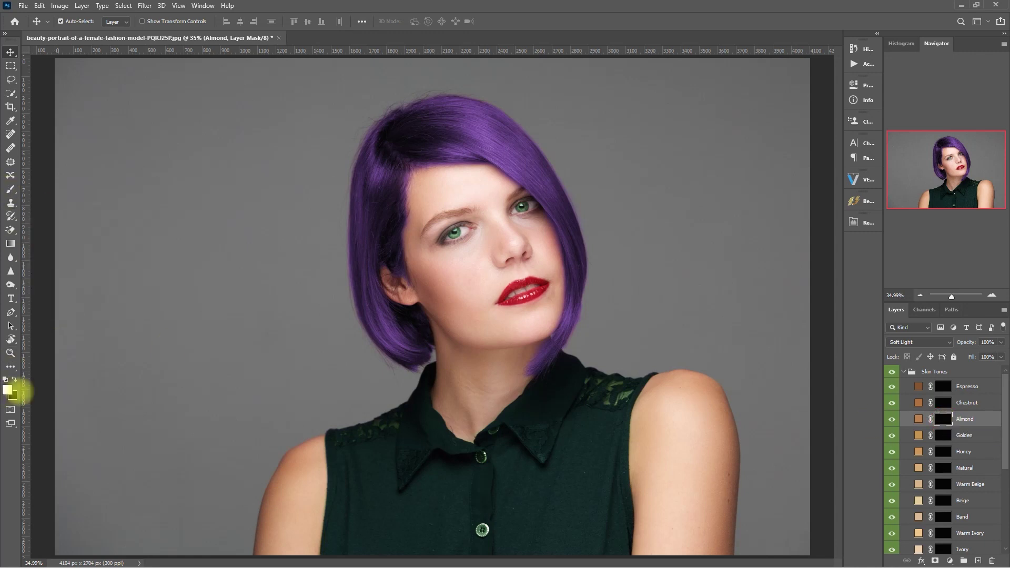
# Brush the Almond tone over the left shoulder, right arm and shoulder, neck, chin and face at size 100
pyautogui.press('b')
pyautogui.moveTo(302, 492)
pyautogui.mouseDown()
pyautogui.moveTo(275, 540)
pyautogui.moveTo(272, 508)
pyautogui.moveTo(308, 456)
pyautogui.moveTo(283, 547)
pyautogui.moveTo(302, 545)
pyautogui.moveTo(311, 445)
pyautogui.moveTo(321, 440)
pyautogui.moveTo(291, 456)
pyautogui.moveTo(319, 453)
pyautogui.moveTo(322, 469)
pyautogui.moveTo(308, 562)
pyautogui.moveTo(293, 532)
pyautogui.moveTo(289, 473)
pyautogui.moveTo(308, 449)
pyautogui.mouseUp()
pyautogui.press('[')
pyautogui.press('[')
pyautogui.press('[')
pyautogui.press(']')
pyautogui.press(']')
pyautogui.press(']')
pyautogui.moveTo(665, 392)
pyautogui.mouseDown()
pyautogui.moveTo(647, 410)
pyautogui.moveTo(649, 500)
pyautogui.moveTo(669, 459)
pyautogui.mouseUp()
pyautogui.moveTo(676, 389)
pyautogui.mouseDown()
pyautogui.moveTo(706, 397)
pyautogui.moveTo(718, 419)
pyautogui.moveTo(720, 555)
pyautogui.moveTo(703, 448)
pyautogui.moveTo(659, 516)
pyautogui.moveTo(689, 548)
pyautogui.moveTo(650, 422)
pyautogui.moveTo(690, 516)
pyautogui.moveTo(529, 357)
pyautogui.moveTo(409, 292)
pyautogui.moveTo(430, 271)
pyautogui.moveTo(424, 189)
pyautogui.moveTo(462, 187)
pyautogui.mouseUp()
pyautogui.moveTo(522, 209)
pyautogui.mouseDown()
pyautogui.moveTo(549, 272)
pyautogui.moveTo(537, 328)
pyautogui.moveTo(468, 431)
pyautogui.moveTo(443, 406)
pyautogui.moveTo(447, 361)
pyautogui.moveTo(432, 301)
pyautogui.moveTo(458, 358)
pyautogui.moveTo(491, 357)
pyautogui.moveTo(456, 390)
pyautogui.moveTo(473, 421)
pyautogui.moveTo(498, 352)
pyautogui.moveTo(420, 178)
pyautogui.mouseUp()
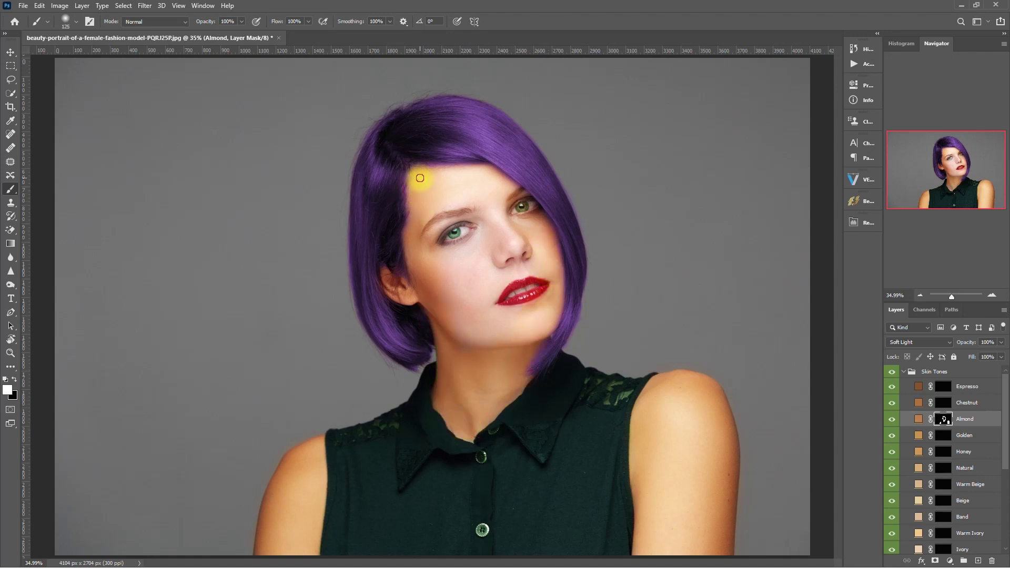
pyautogui.moveTo(465, 251)
pyautogui.mouseDown()
pyautogui.moveTo(489, 334)
pyautogui.moveTo(529, 325)
pyautogui.moveTo(451, 228)
pyautogui.moveTo(462, 184)
pyautogui.moveTo(480, 291)
pyautogui.moveTo(441, 201)
pyautogui.moveTo(475, 183)
pyautogui.moveTo(440, 228)
pyautogui.moveTo(460, 326)
pyautogui.moveTo(511, 259)
pyautogui.moveTo(497, 239)
pyautogui.moveTo(473, 265)
pyautogui.moveTo(450, 236)
pyautogui.moveTo(534, 205)
pyautogui.moveTo(530, 294)
pyautogui.moveTo(500, 298)
pyautogui.moveTo(521, 283)
pyautogui.moveTo(542, 280)
pyautogui.moveTo(541, 292)
pyautogui.moveTo(518, 307)
pyautogui.moveTo(500, 302)
pyautogui.moveTo(506, 288)
pyautogui.moveTo(541, 279)
pyautogui.moveTo(536, 294)
pyautogui.moveTo(509, 301)
pyautogui.moveTo(453, 233)
pyautogui.moveTo(444, 243)
pyautogui.moveTo(525, 205)
pyautogui.moveTo(446, 248)
pyautogui.mouseUp()
pyautogui.press('[')
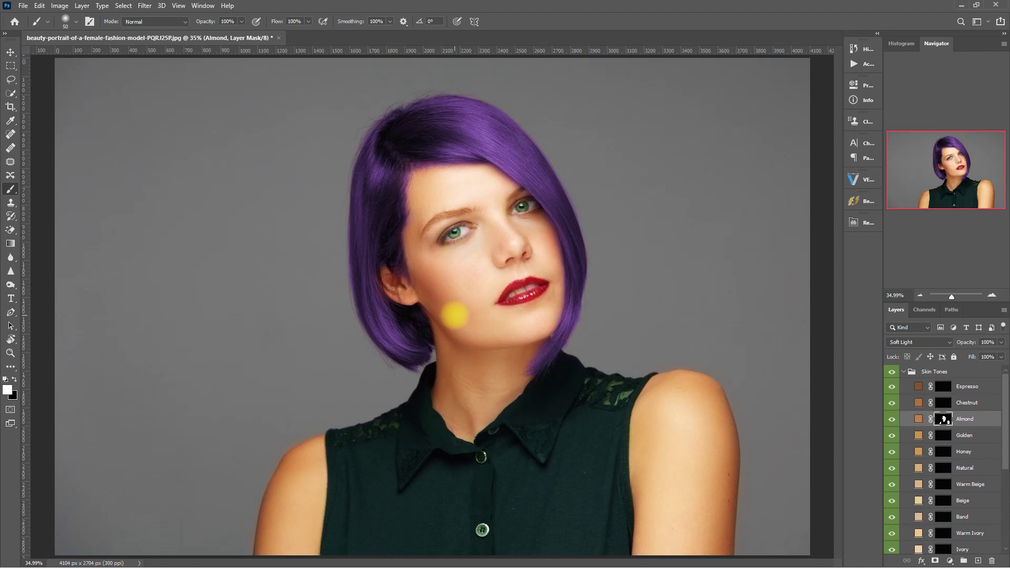
# Fill the nose gap white in the Almond mask and paint the lips out in black
pyautogui.keyDown('alt'); pyautogui.click(943, 419); pyautogui.keyUp('alt')
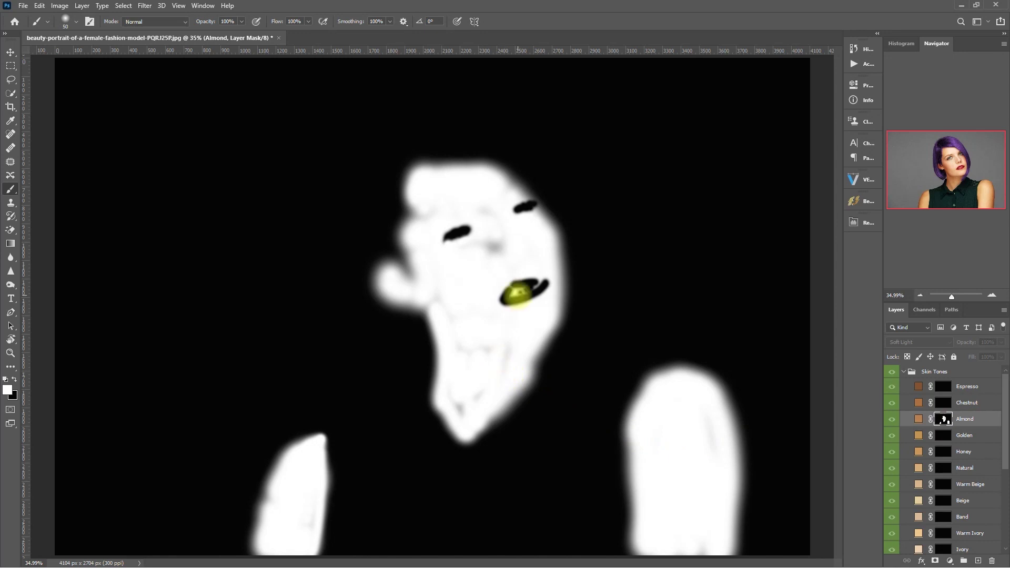
pyautogui.moveTo(468, 405)
pyautogui.mouseDown()
pyautogui.moveTo(471, 345)
pyautogui.moveTo(455, 309)
pyautogui.moveTo(496, 245)
pyautogui.moveTo(432, 255)
pyautogui.moveTo(490, 188)
pyautogui.mouseUp()
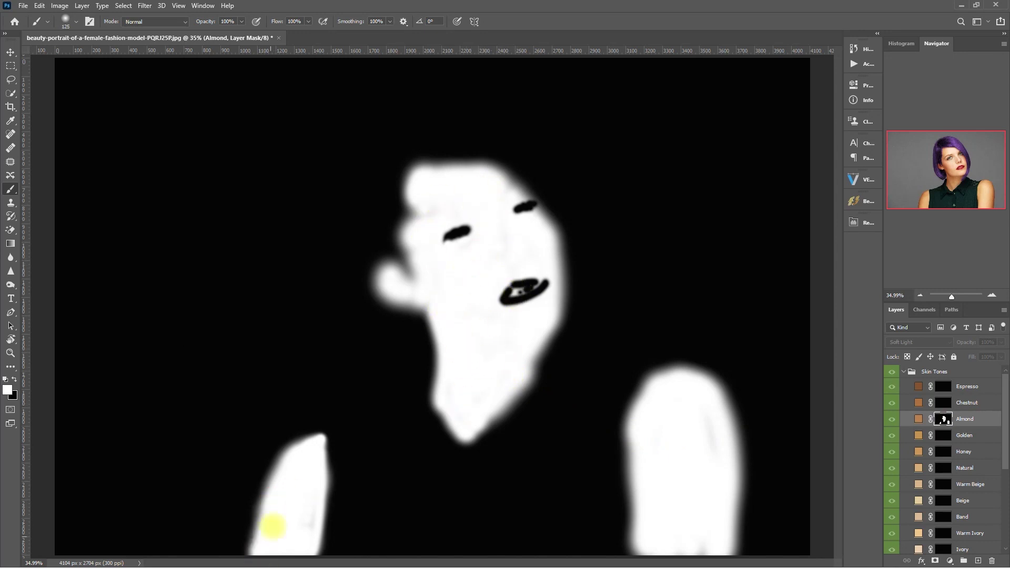
pyautogui.press('x')
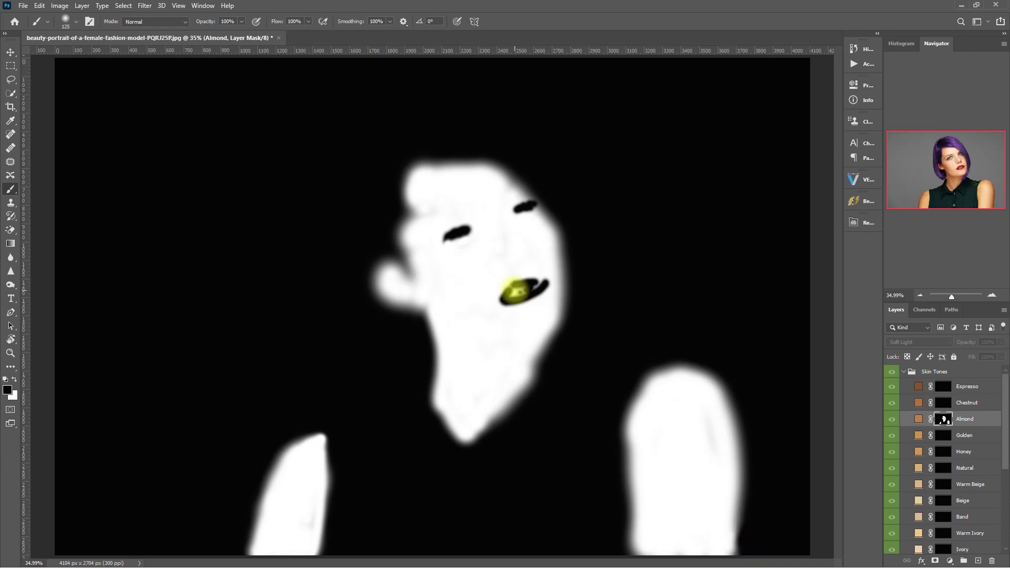
pyautogui.moveTo(510, 287); pyautogui.dragTo(535, 287)
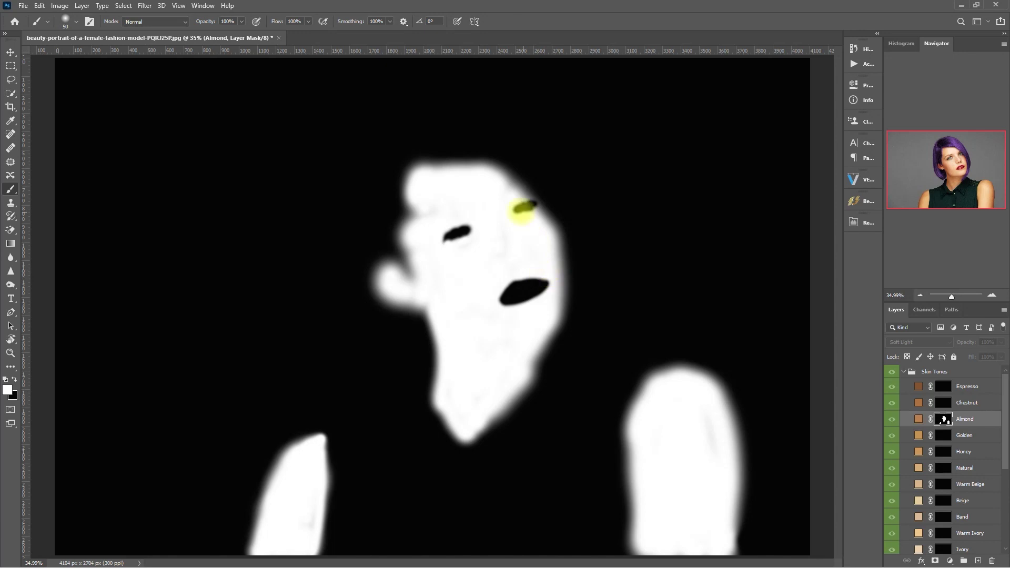
pyautogui.keyDown('alt'); pyautogui.click(943, 419); pyautogui.keyUp('alt')
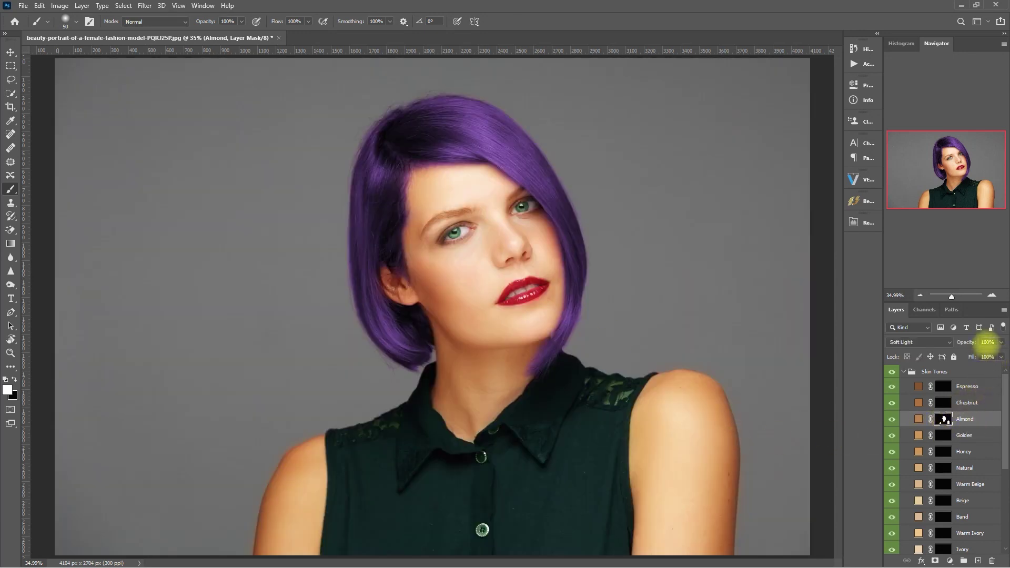
# Set the Almond layer to 40% opacity, fold the Skin Tones group, and compare it on and off
pyautogui.click(987, 342)
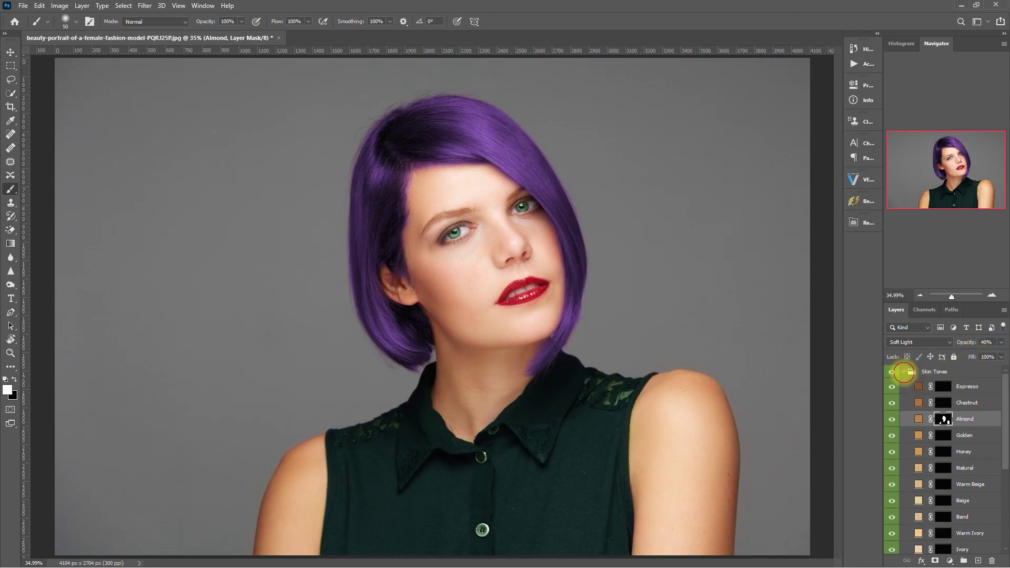
pyautogui.click(903, 372)
pyautogui.click(891, 372)
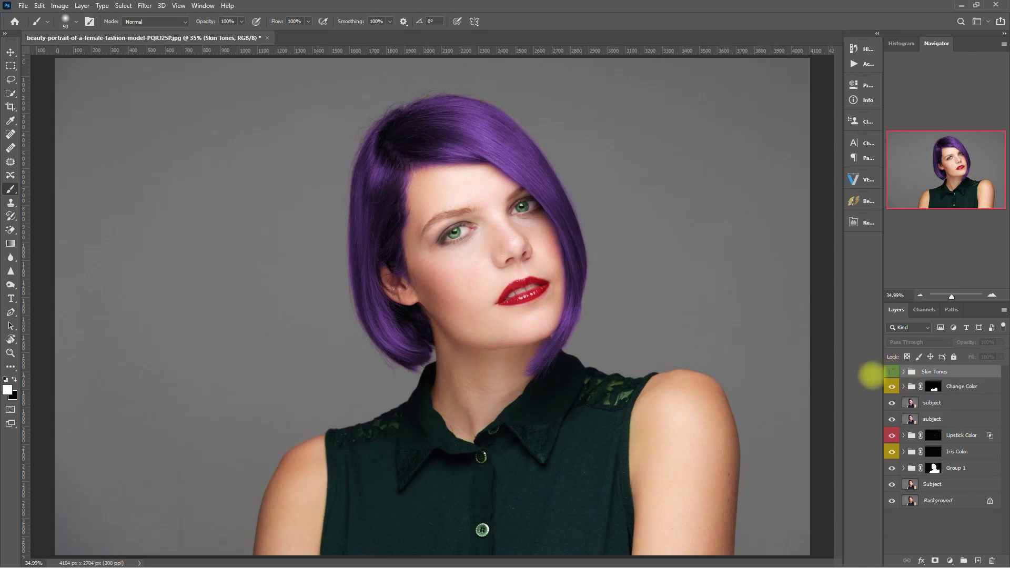
pyautogui.click(891, 371)
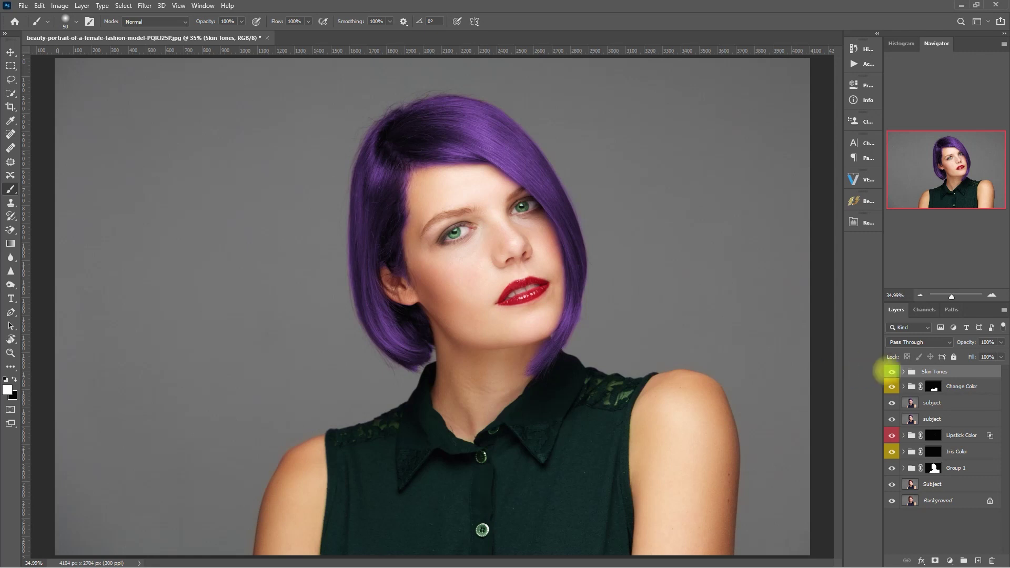
pyautogui.click(891, 371)
pyautogui.click(891, 372)
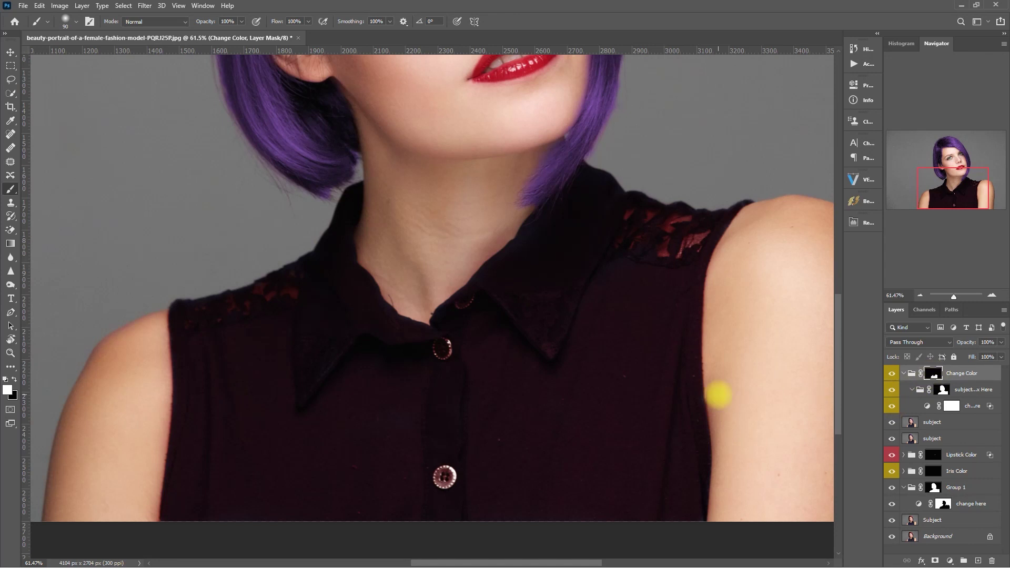
# Inspect the Change Color mask, then paint the dress's lower part and upper skirt purple at brush size 90
pyautogui.keyDown('alt'); pyautogui.click(933, 373); pyautogui.keyUp('alt')
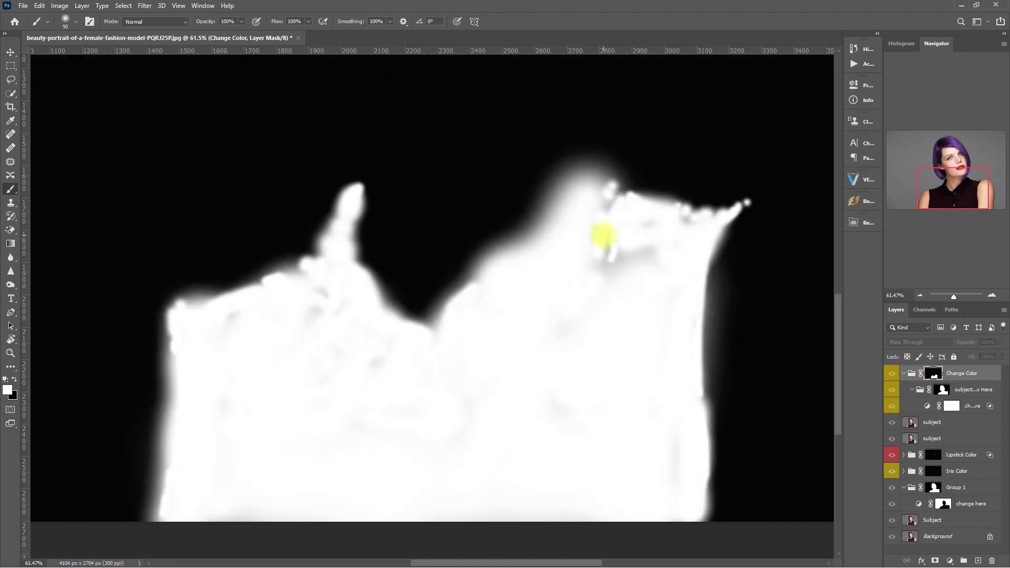
pyautogui.press('[')
pyautogui.press('[')
pyautogui.press('[')
pyautogui.press('[')
pyautogui.press('[')
pyautogui.press('[')
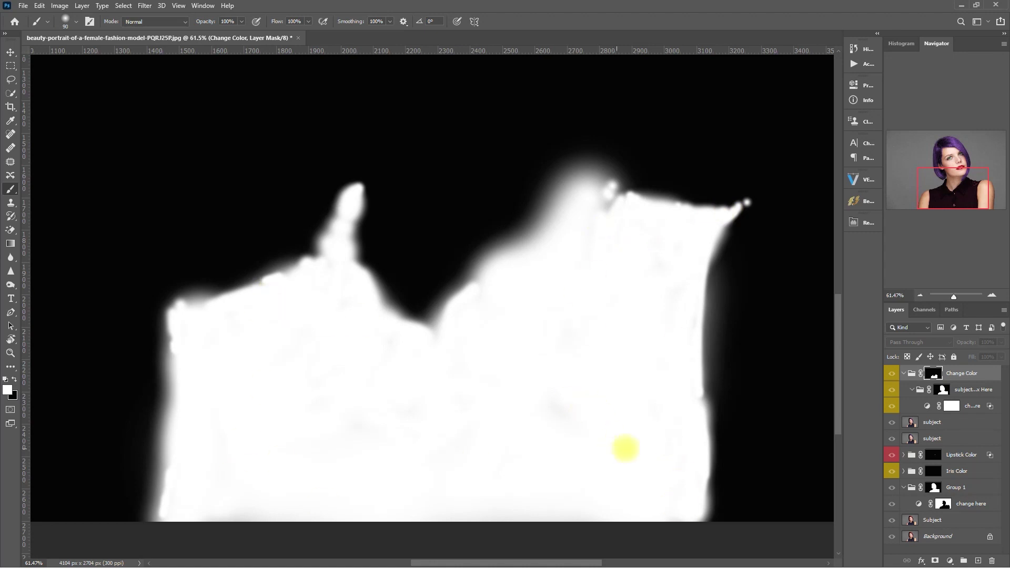
pyautogui.keyDown('alt'); pyautogui.click(933, 373); pyautogui.keyUp('alt')
pyautogui.press(']')
pyautogui.press(']')
pyautogui.press(']')
pyautogui.press(']')
pyautogui.press(']')
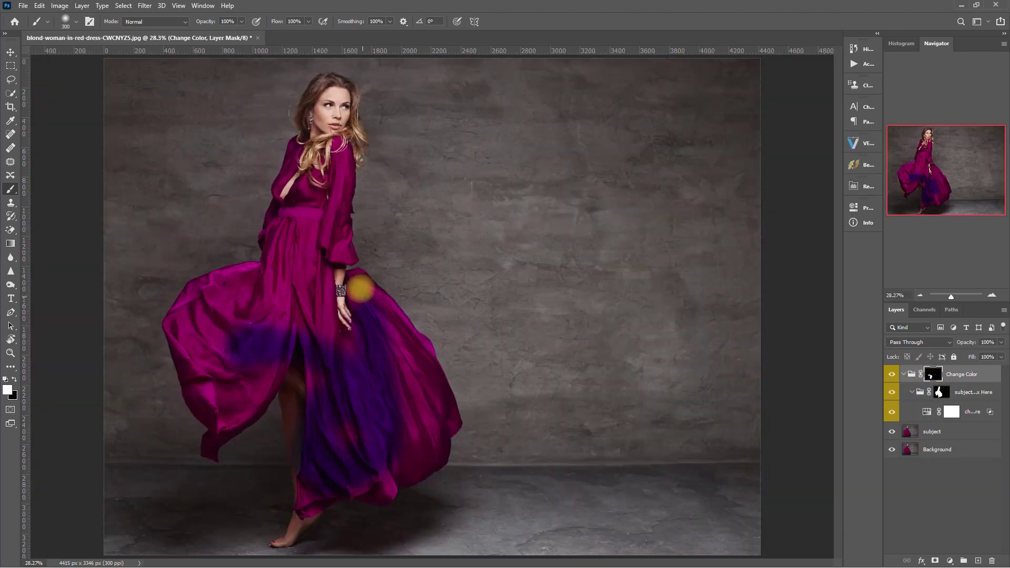
pyautogui.moveTo(354, 286)
pyautogui.mouseDown()
pyautogui.moveTo(381, 478)
pyautogui.moveTo(322, 361)
pyautogui.moveTo(210, 418)
pyautogui.moveTo(207, 457)
pyautogui.mouseUp()
pyautogui.moveTo(296, 371)
pyautogui.mouseDown()
pyautogui.moveTo(171, 305)
pyautogui.moveTo(231, 287)
pyautogui.moveTo(174, 329)
pyautogui.moveTo(283, 250)
pyautogui.moveTo(282, 304)
pyautogui.moveTo(314, 262)
pyautogui.moveTo(314, 208)
pyautogui.moveTo(341, 161)
pyautogui.moveTo(352, 244)
pyautogui.moveTo(311, 226)
pyautogui.moveTo(281, 155)
pyautogui.moveTo(260, 200)
pyautogui.moveTo(322, 154)
pyautogui.mouseUp()
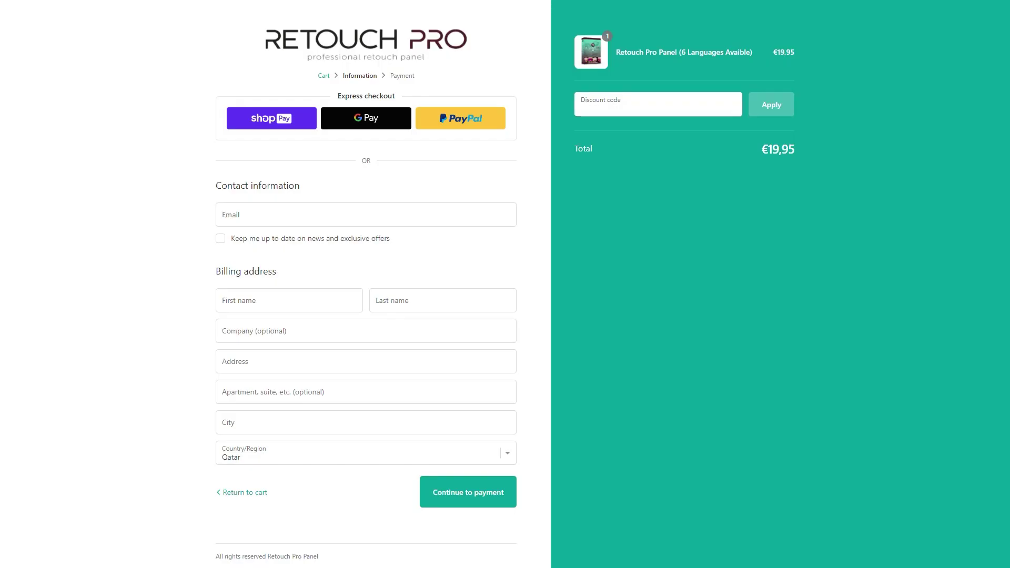
# Apply a discount code at checkout, lowering the Retouch Pro Panel total from €19,95 to €18,96
pyautogui.click(658, 105)
pyautogui.write('OMARRASECORTIZ')
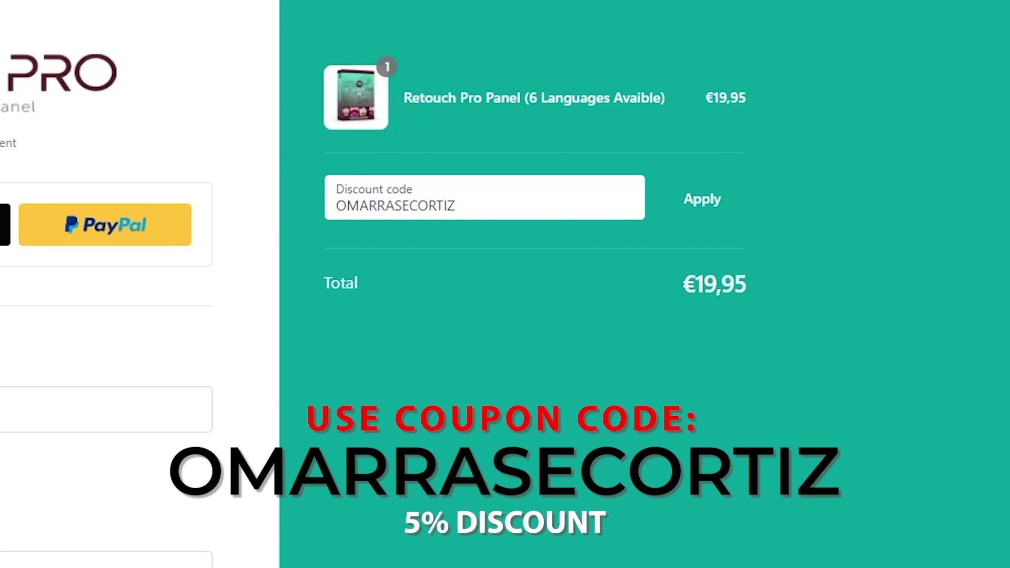
pyautogui.press('Return')
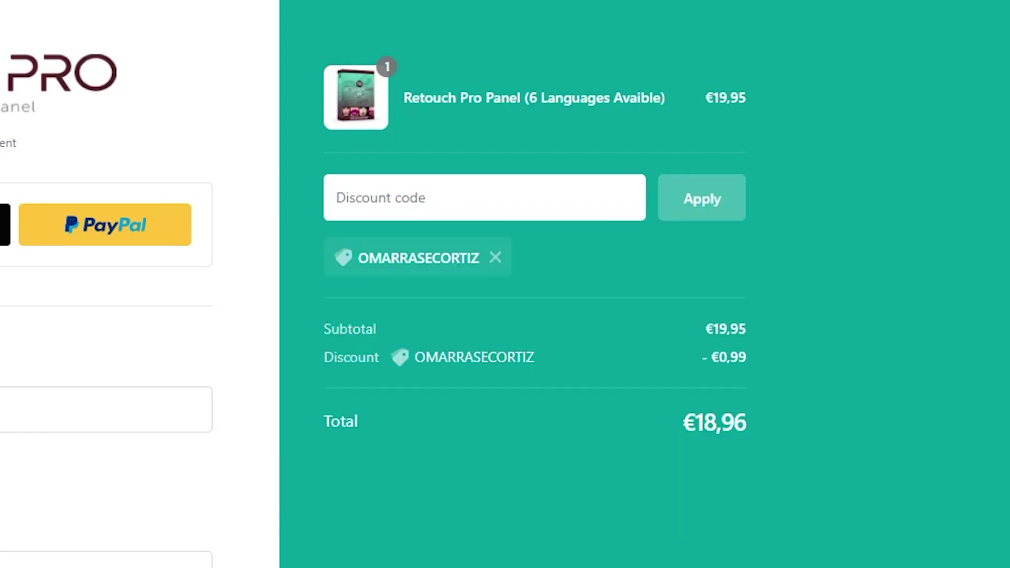